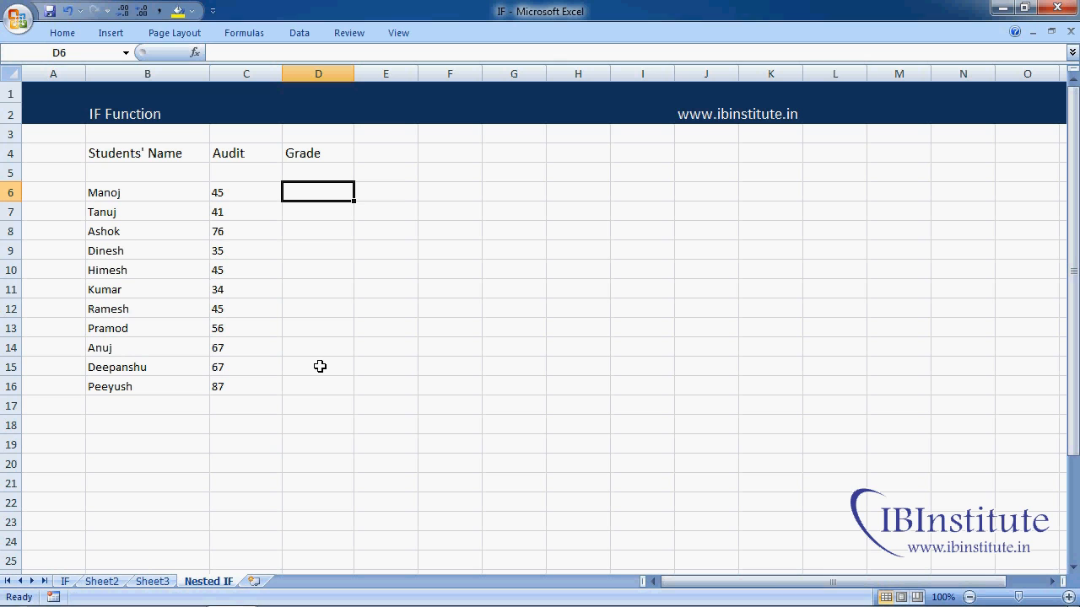
{"action": "left_click_drag", "start_coordinate": [253, 195], "coordinate": [261, 404]}
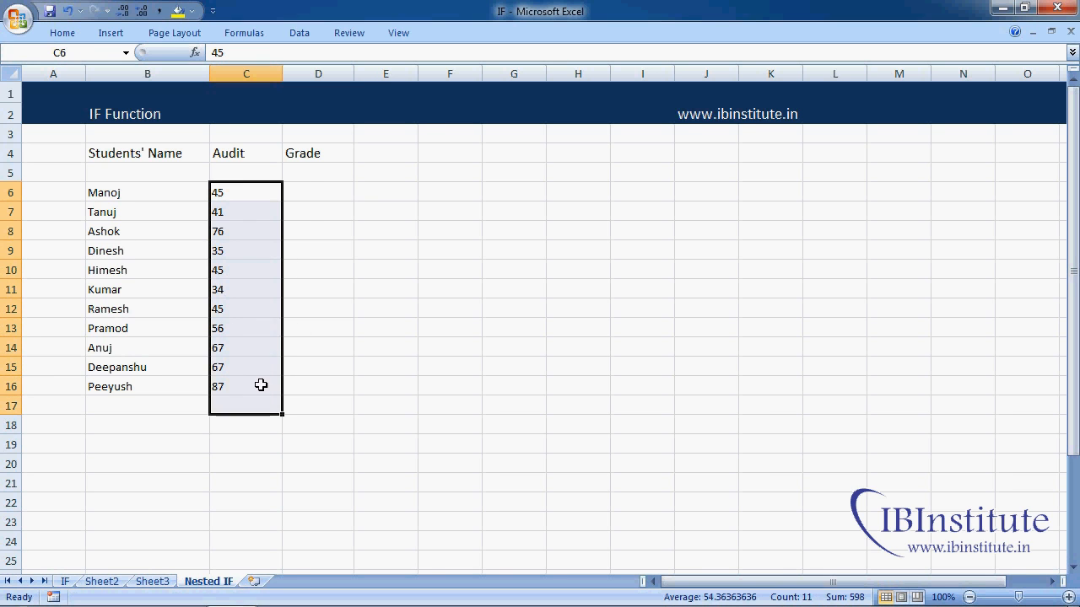
{"action": "left_click_drag", "start_coordinate": [314, 191], "coordinate": [329, 376]}
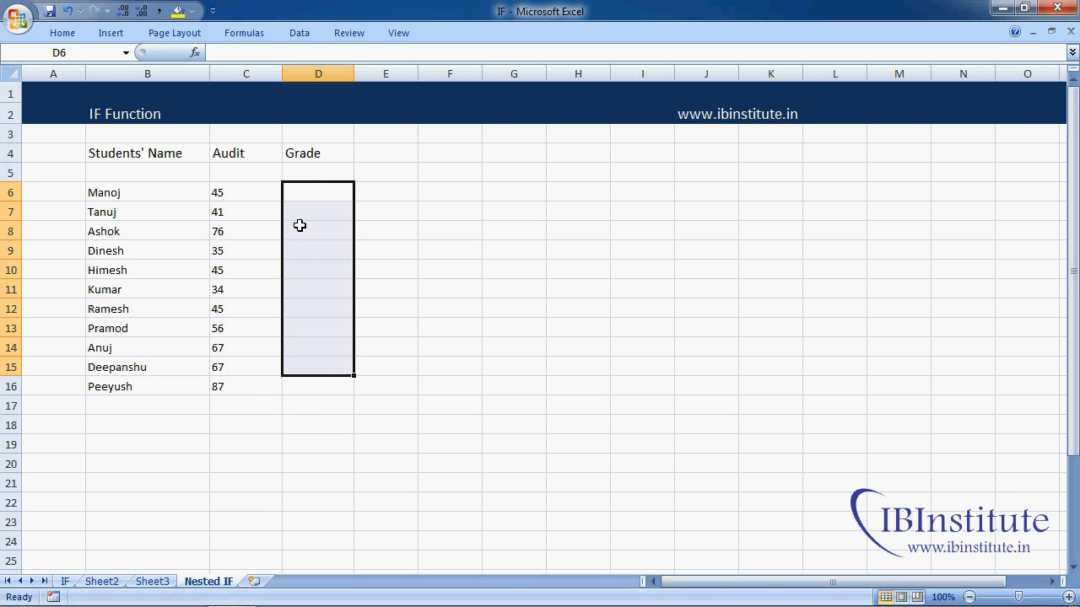
Enter the nested grade formula =IF(C6>70,"A",IF(C6>60,"B",IF(C6>50,"C","D"))) in cell D6.
{"action": "left_click", "coordinate": [296, 198]}
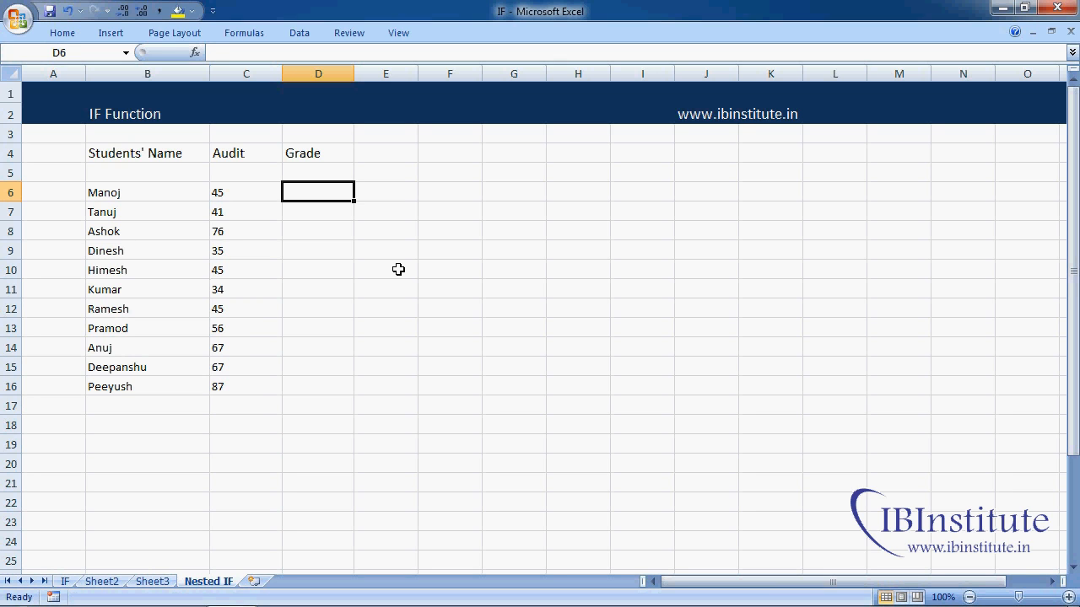
{"action": "type", "text": "=IF("}
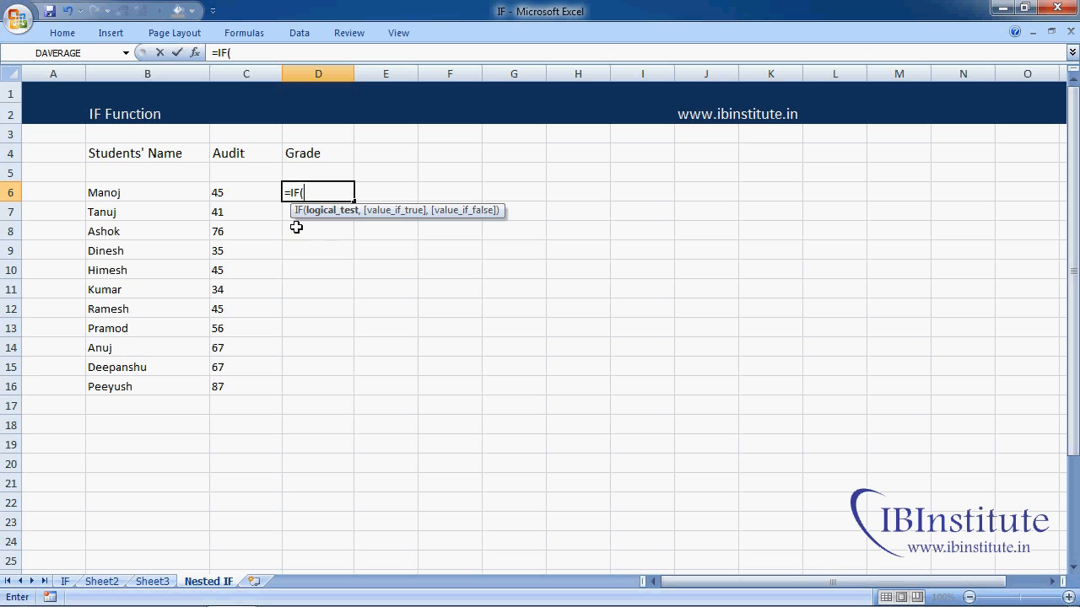
{"action": "left_click", "coordinate": [253, 193]}
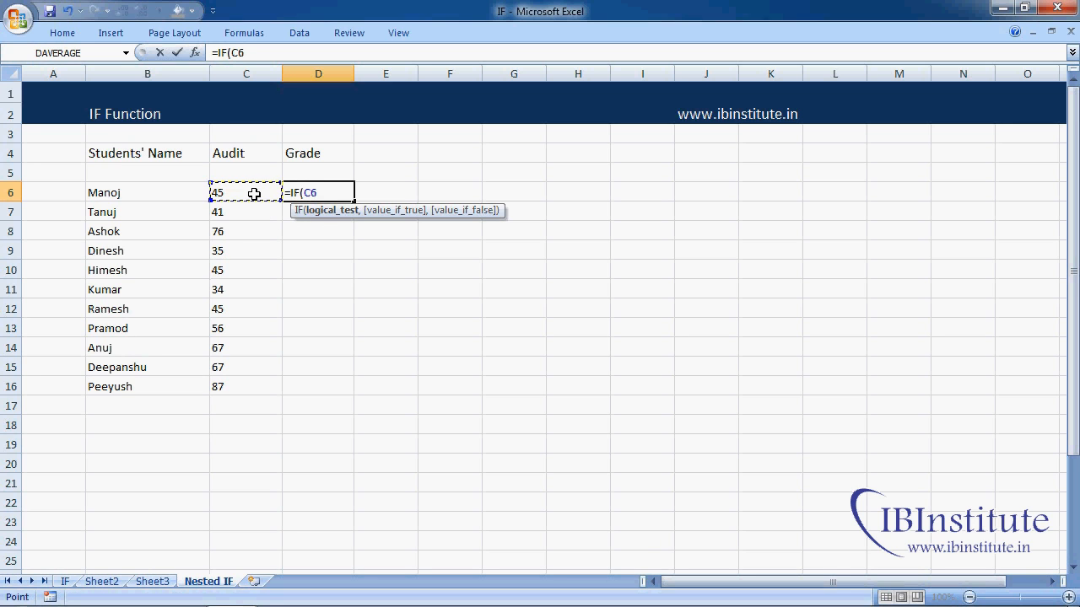
{"action": "type", "text": ">70,"}
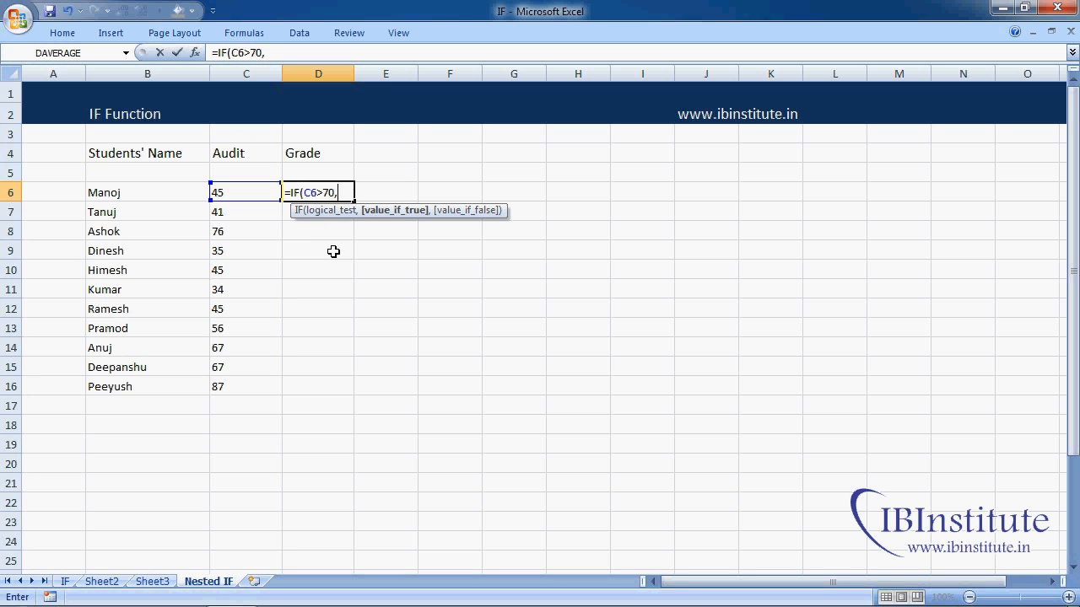
{"action": "type", "text": "\"A\","}
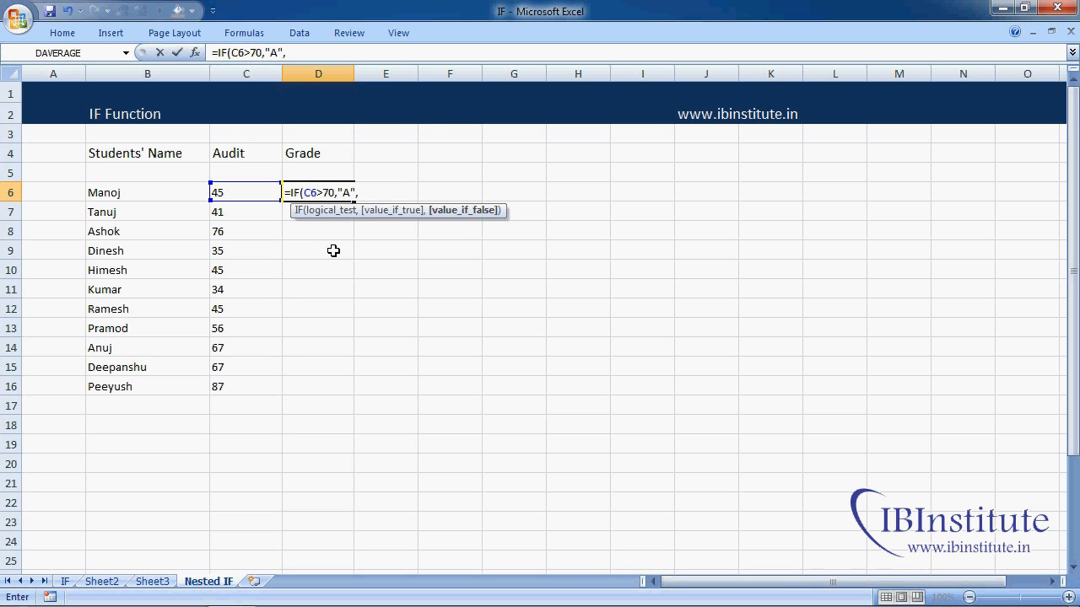
{"action": "type", "text": "IF("}
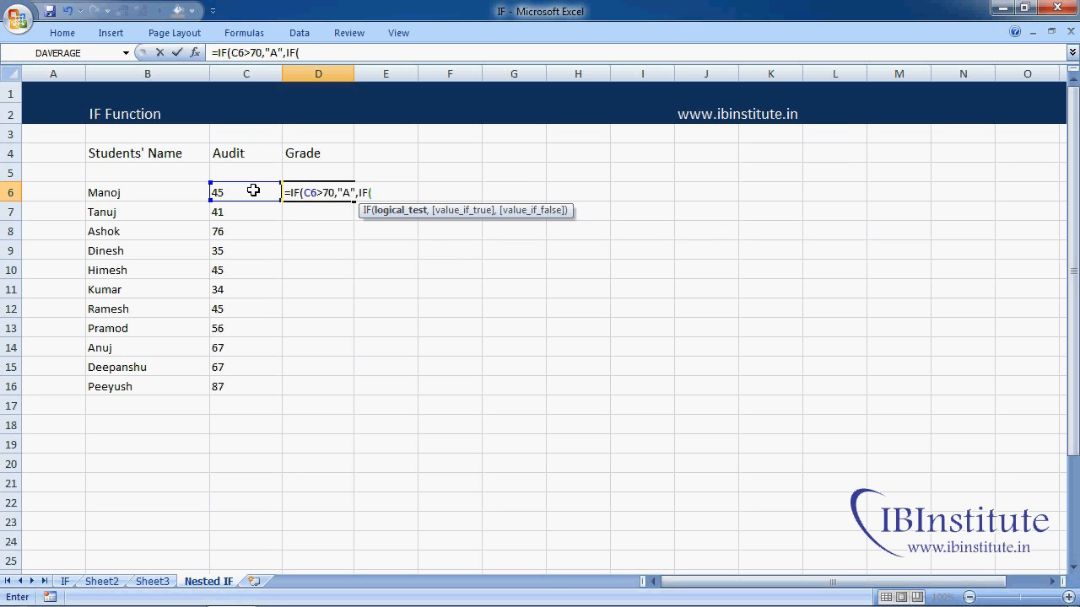
{"action": "left_click", "coordinate": [253, 191]}
{"action": "type", "text": ">60,"}
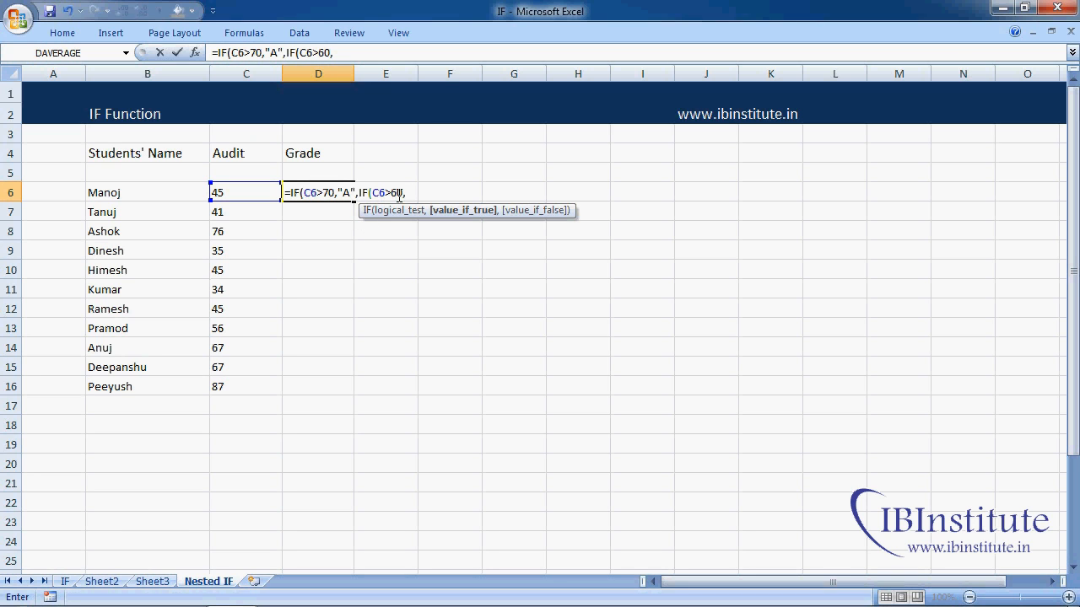
{"action": "type", "text": "\"B\","}
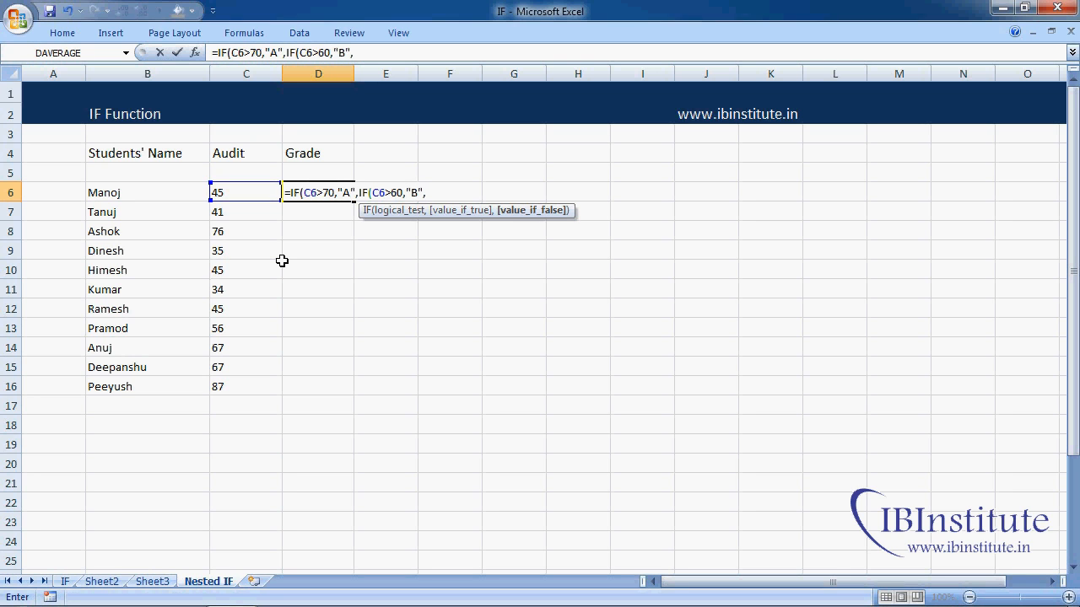
{"action": "type", "text": "IF("}
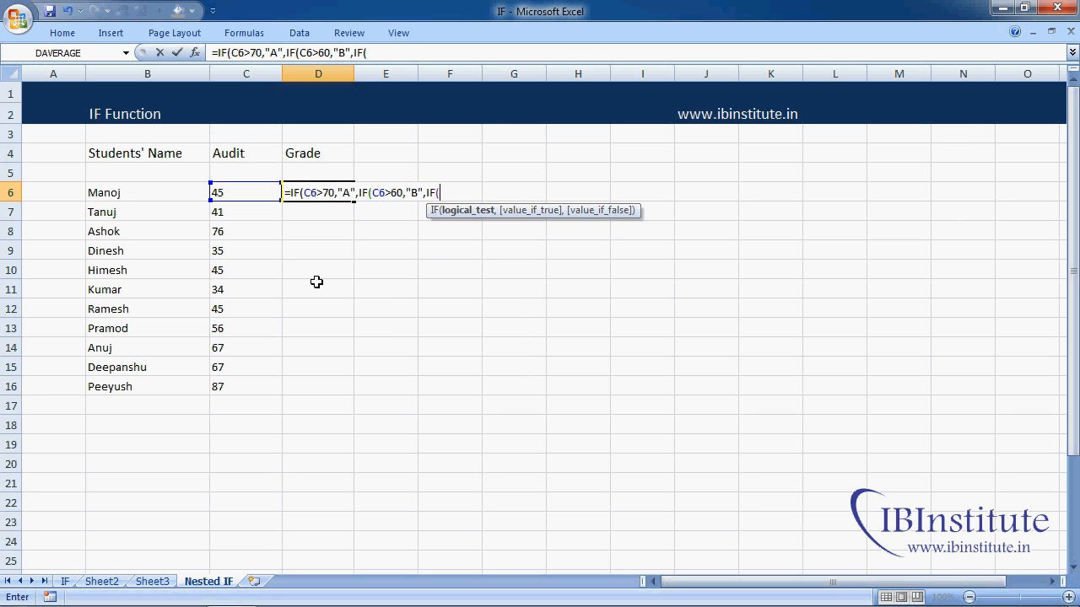
{"action": "left_click", "coordinate": [257, 194]}
{"action": "type", "text": ">50,"}
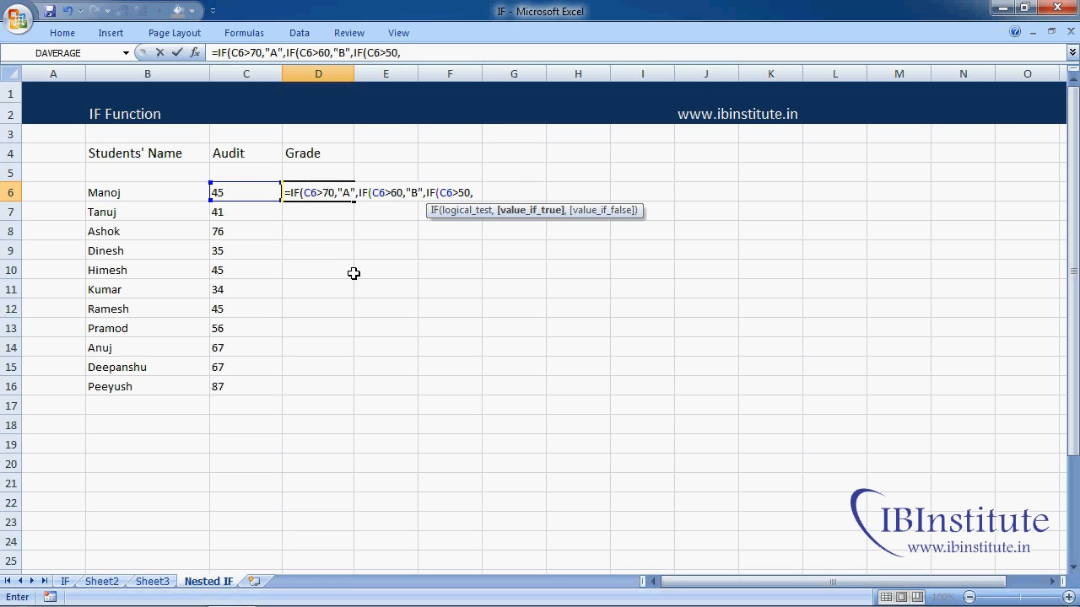
{"action": "type", "text": "\"C\",\"D\""}
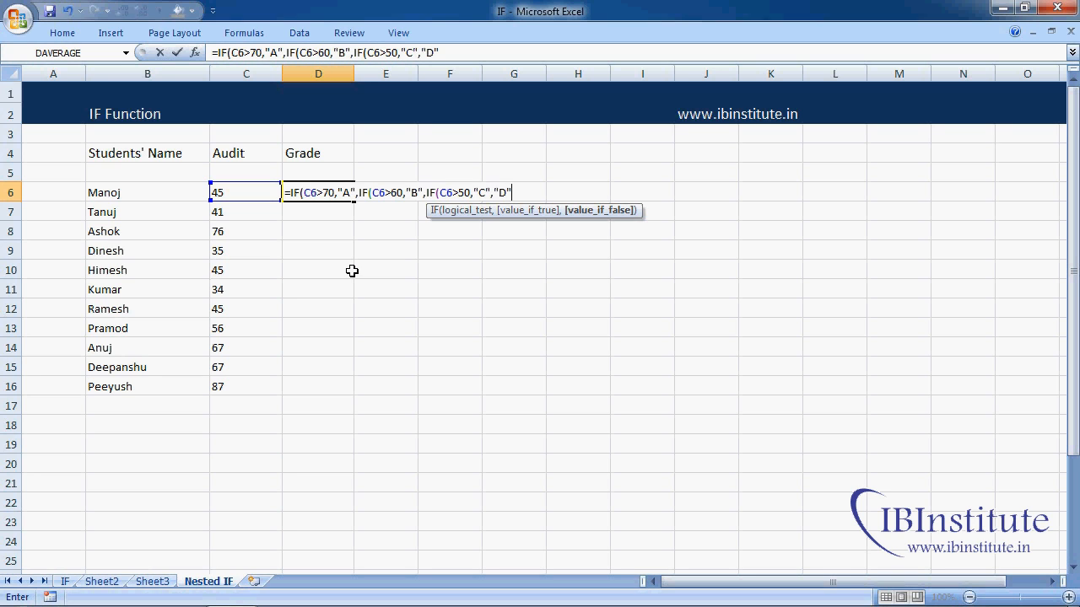
{"action": "type", "text": ")))"}
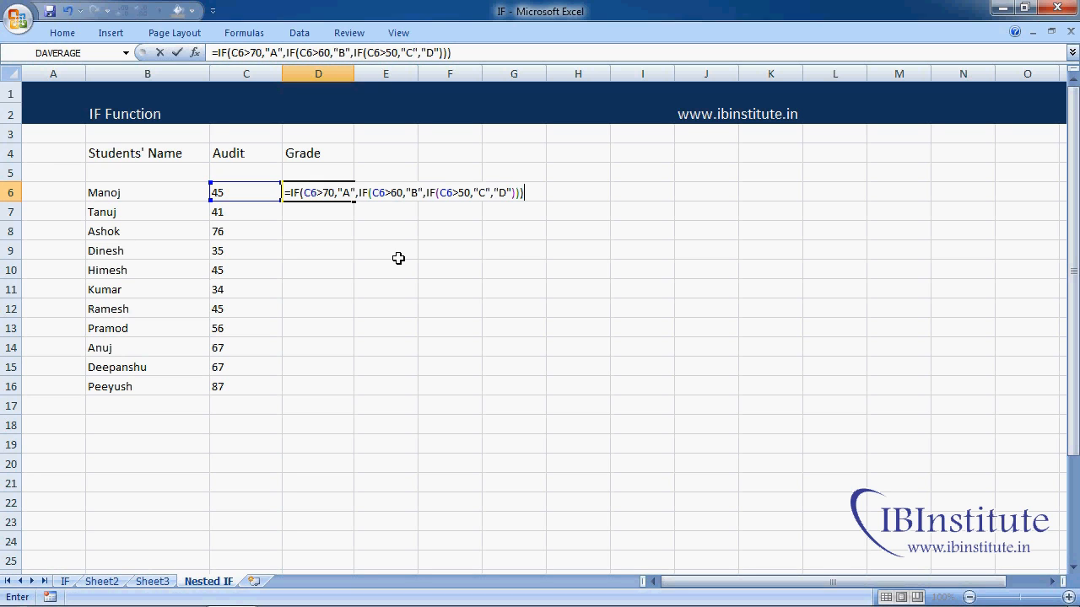
{"action": "left_click", "coordinate": [335, 194]}
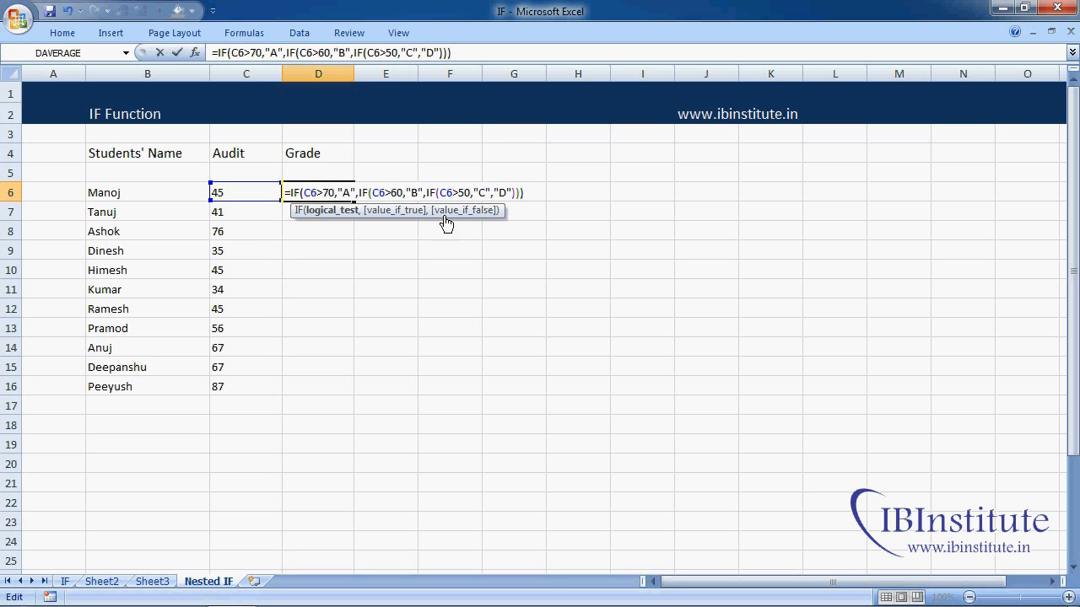
{"action": "key", "text": "Return"}
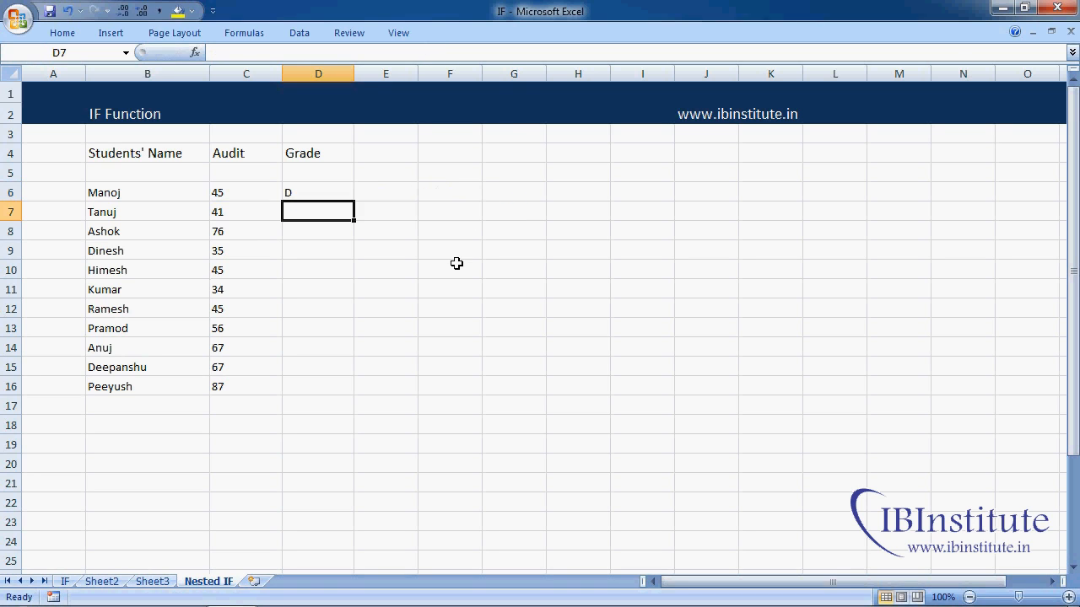
Test the grade formula by replacing the Audit mark in C6 with 71, 61, 51 and 41 in turn.
{"action": "key", "text": "Up"}
{"action": "key", "text": "Left"}
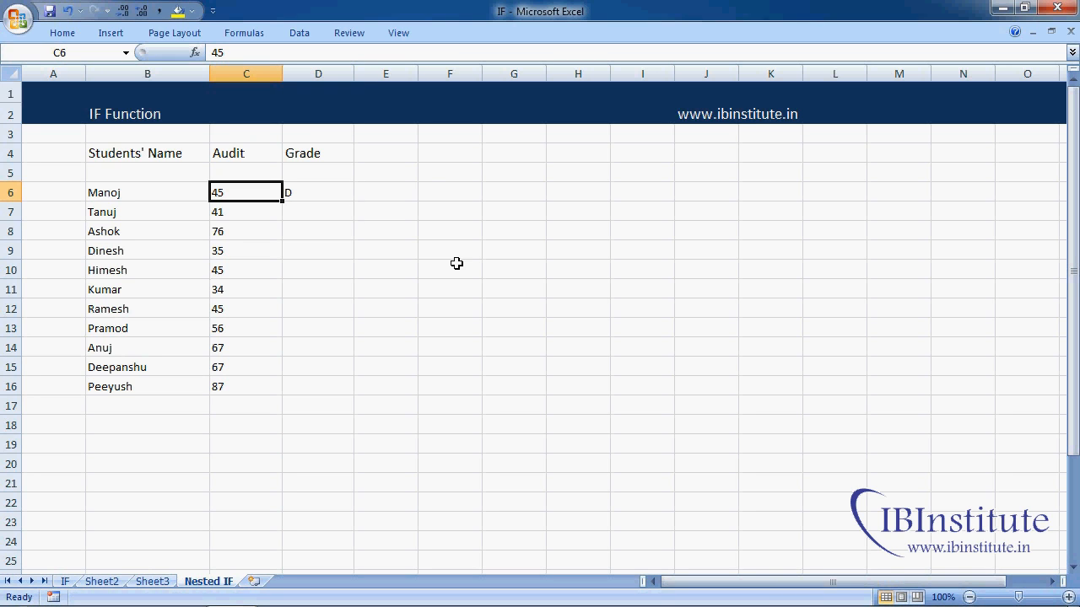
{"action": "type", "text": "71"}
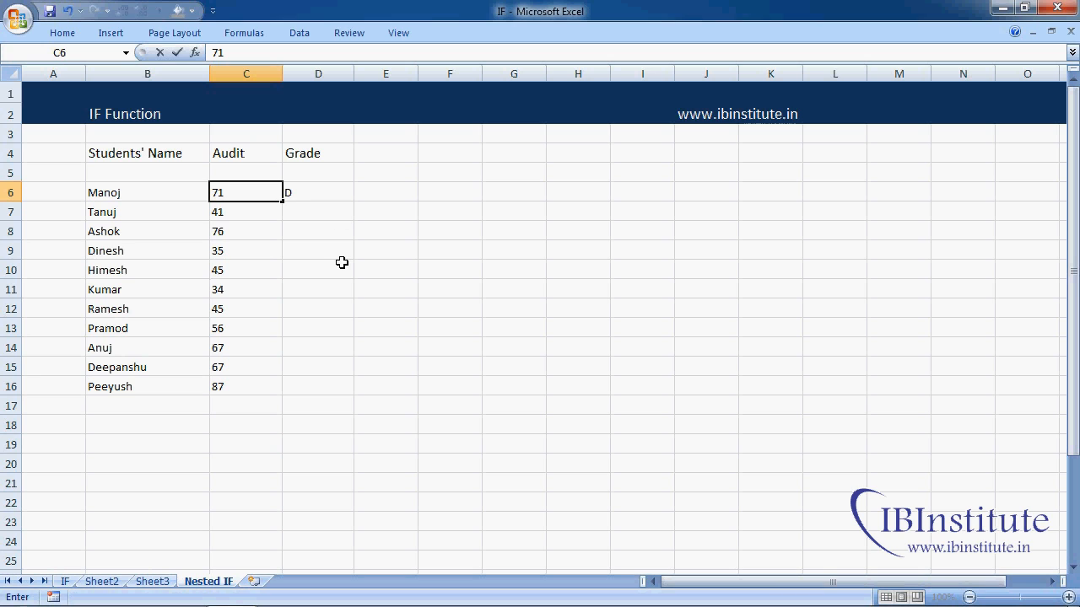
{"action": "key", "text": "Return"}
{"action": "key", "text": "Up"}
{"action": "type", "text": "61"}
{"action": "key", "text": "Return"}
{"action": "key", "text": "Up"}
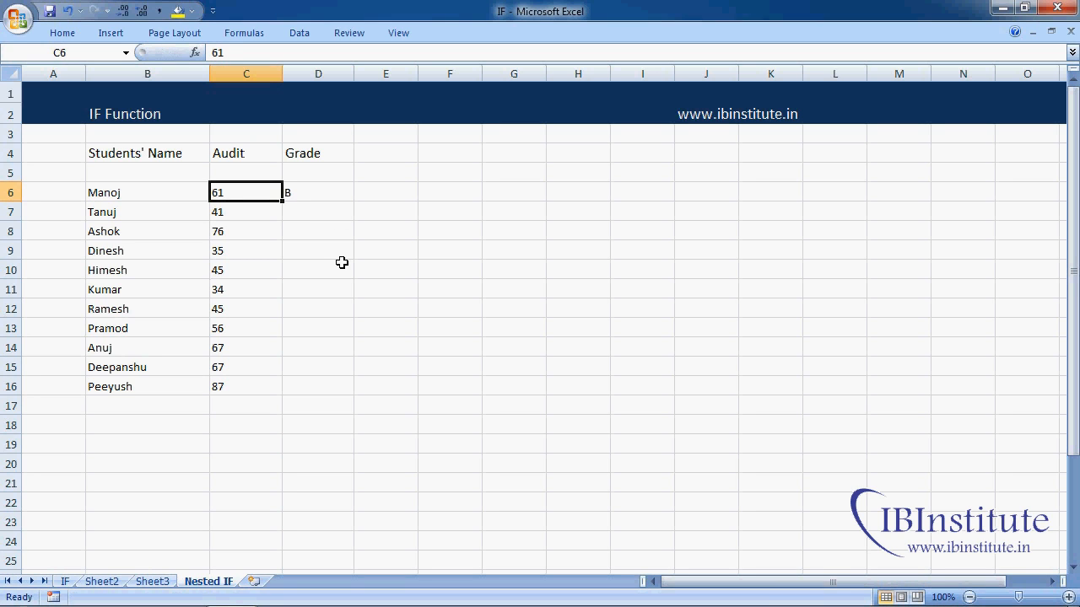
{"action": "type", "text": "51"}
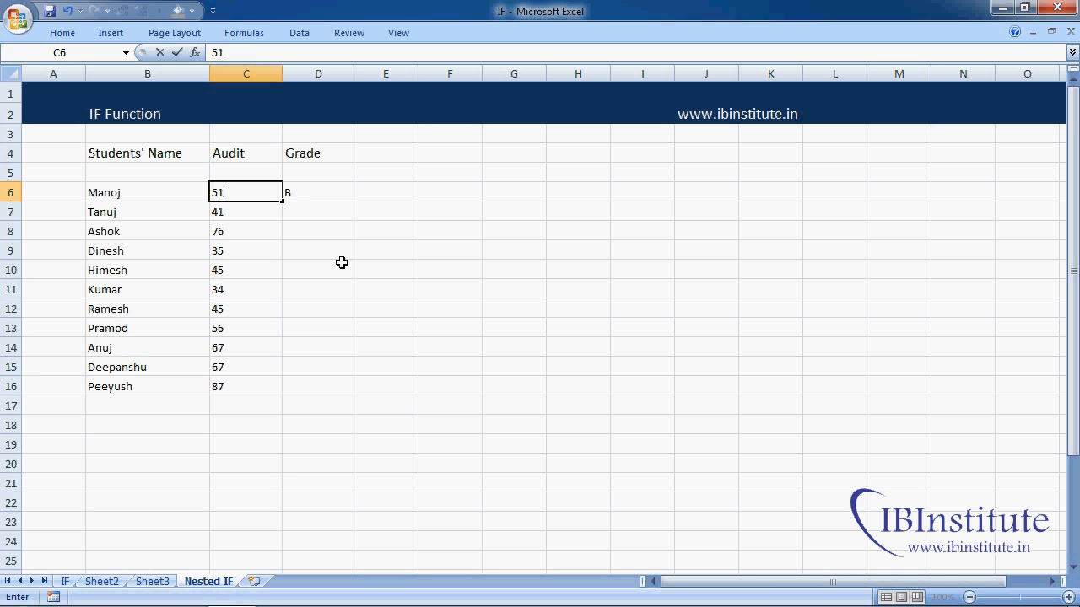
{"action": "key", "text": "Return"}
{"action": "key", "text": "Up"}
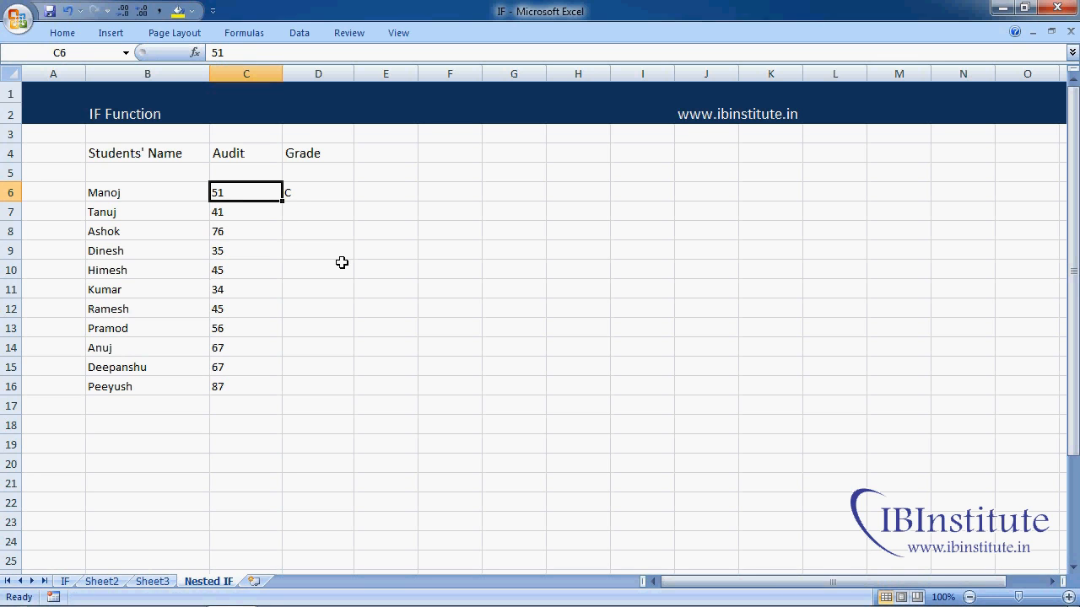
{"action": "type", "text": "41"}
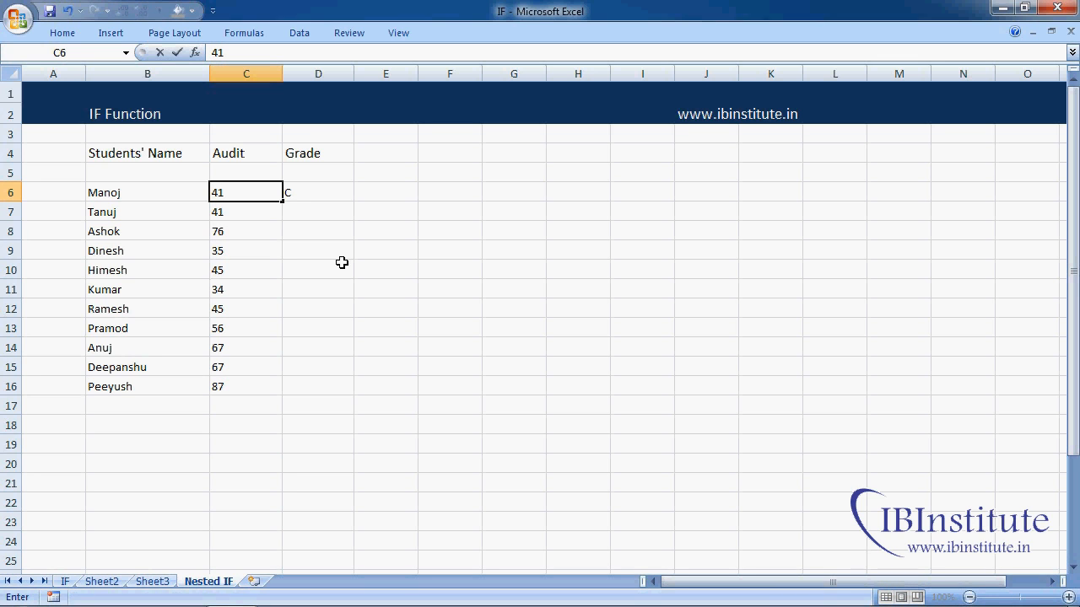
{"action": "key", "text": "Return"}
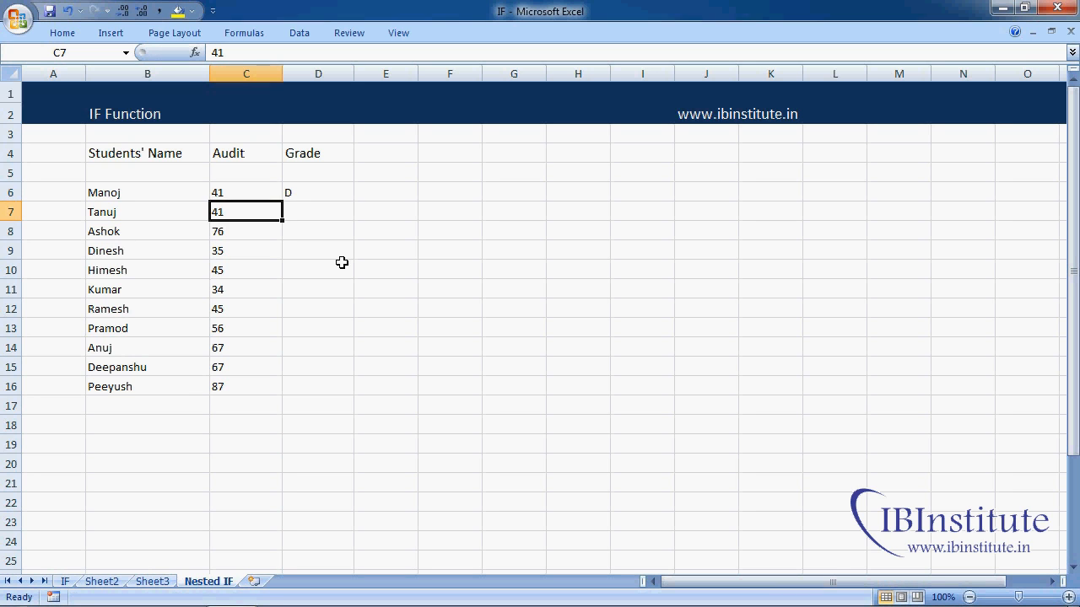
Enter the nested grade formula =IF(C7>70,"A",IF(C7>60,"B",IF(C7>50,"C","D"))) in cell D7.
{"action": "key", "text": "Right"}
{"action": "type", "text": "=IF("}
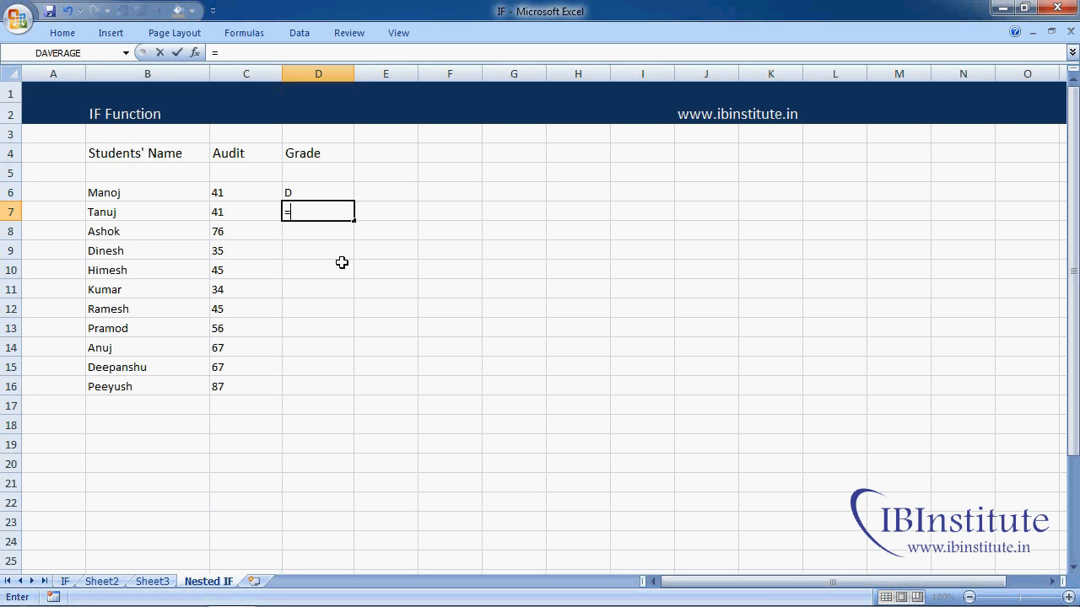
{"action": "left_click", "coordinate": [244, 211]}
{"action": "type", "text": ">"}
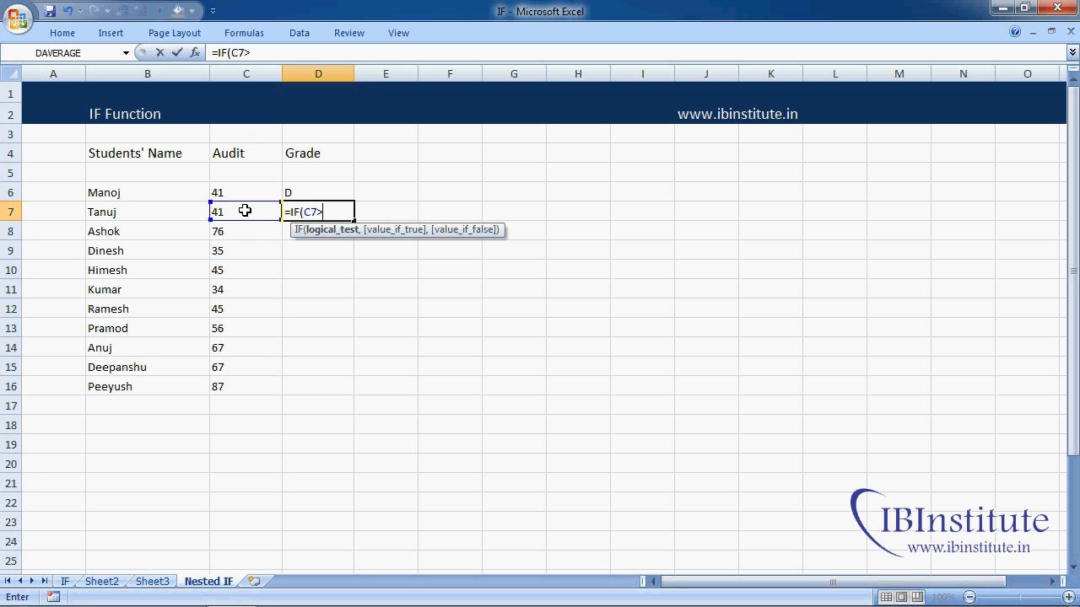
{"action": "type", "text": "70,"}
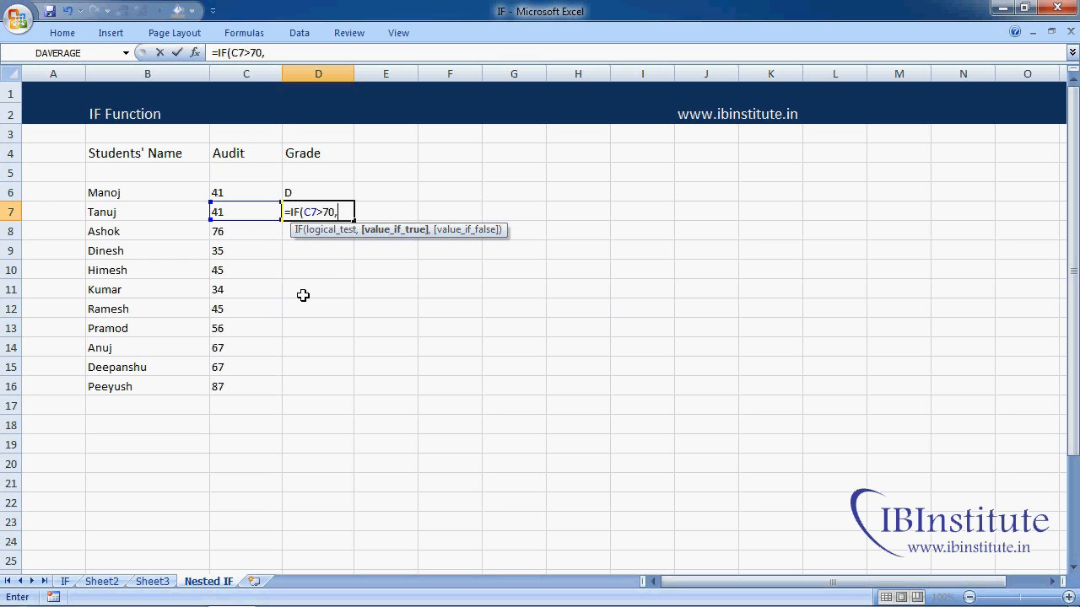
{"action": "type", "text": "\"A\","}
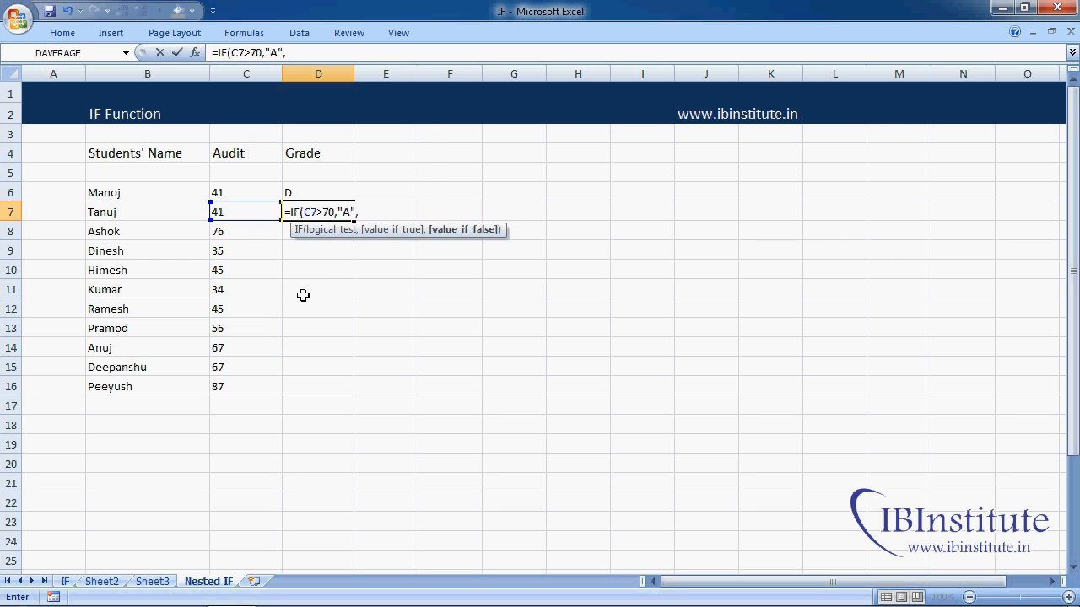
{"action": "type", "text": "IF("}
{"action": "left_click", "coordinate": [240, 209]}
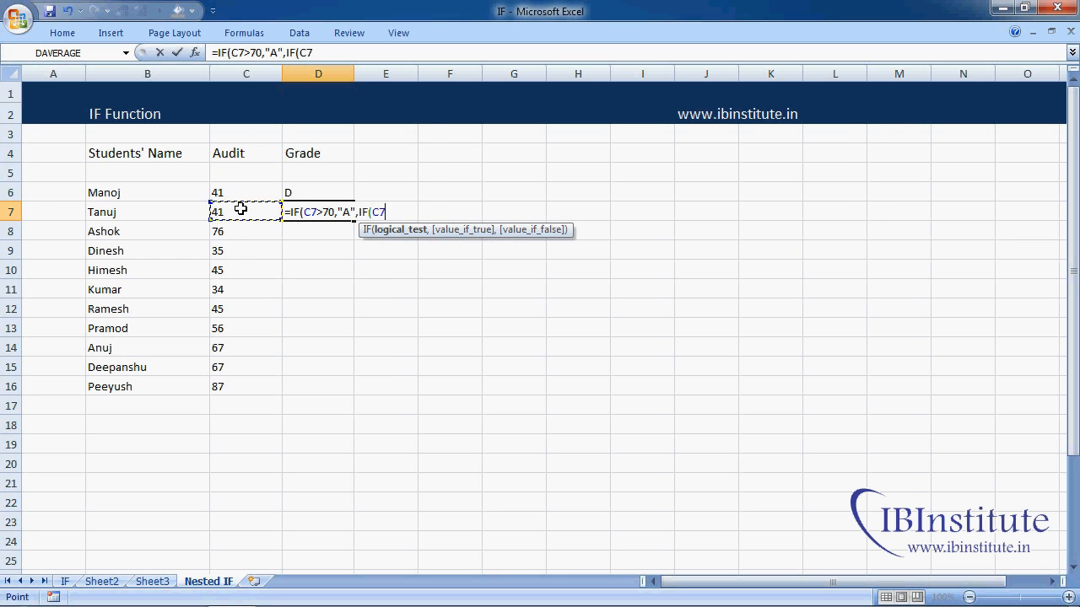
{"action": "type", "text": ">60,"}
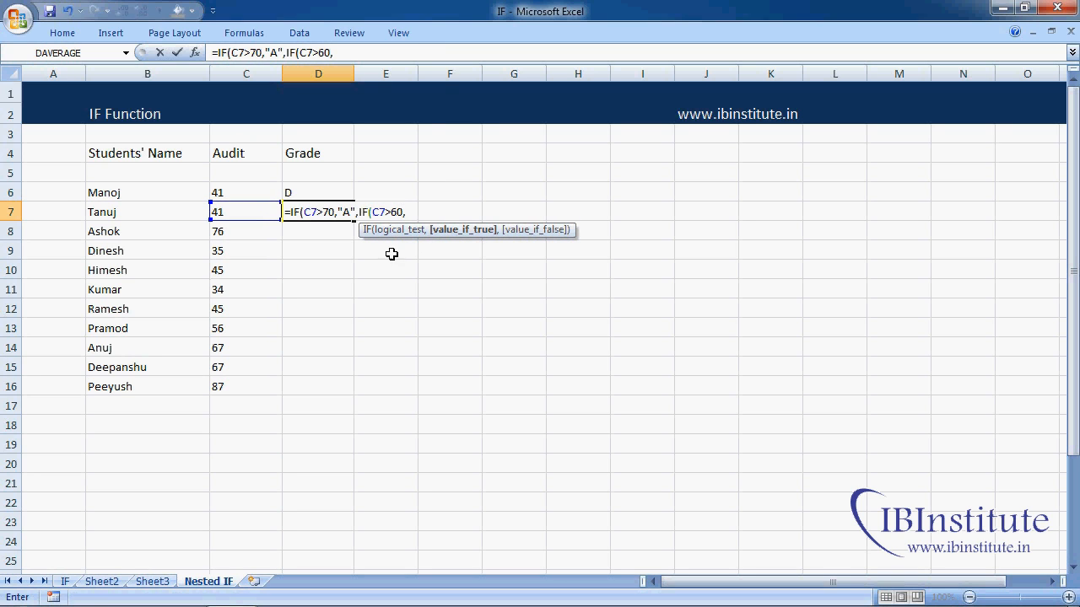
{"action": "type", "text": "\"B\""}
{"action": "type", "text": ","}
{"action": "type", "text": "IF("}
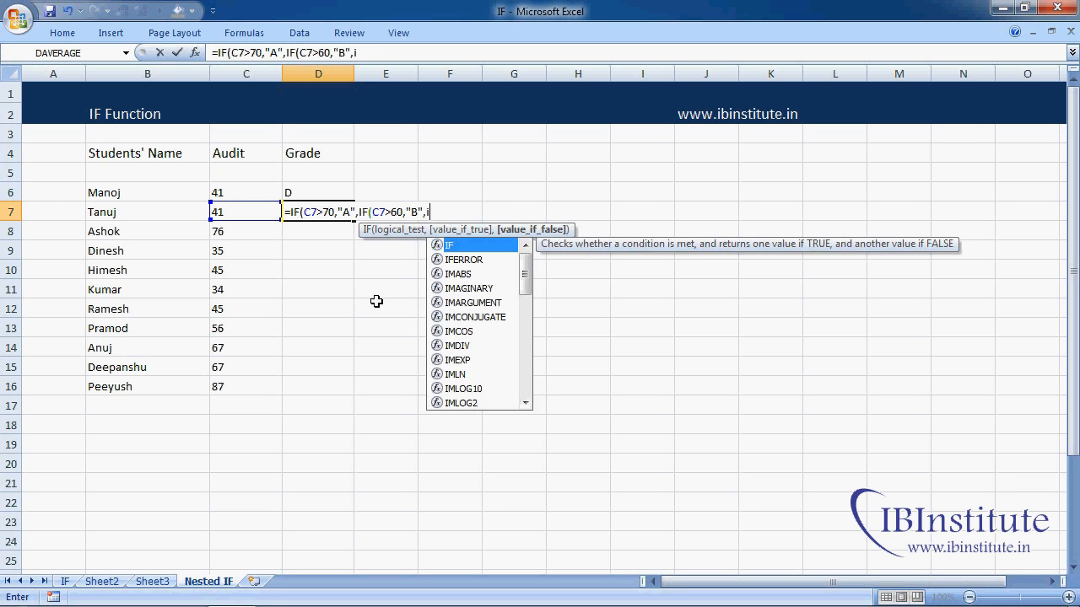
{"action": "left_click", "coordinate": [254, 211]}
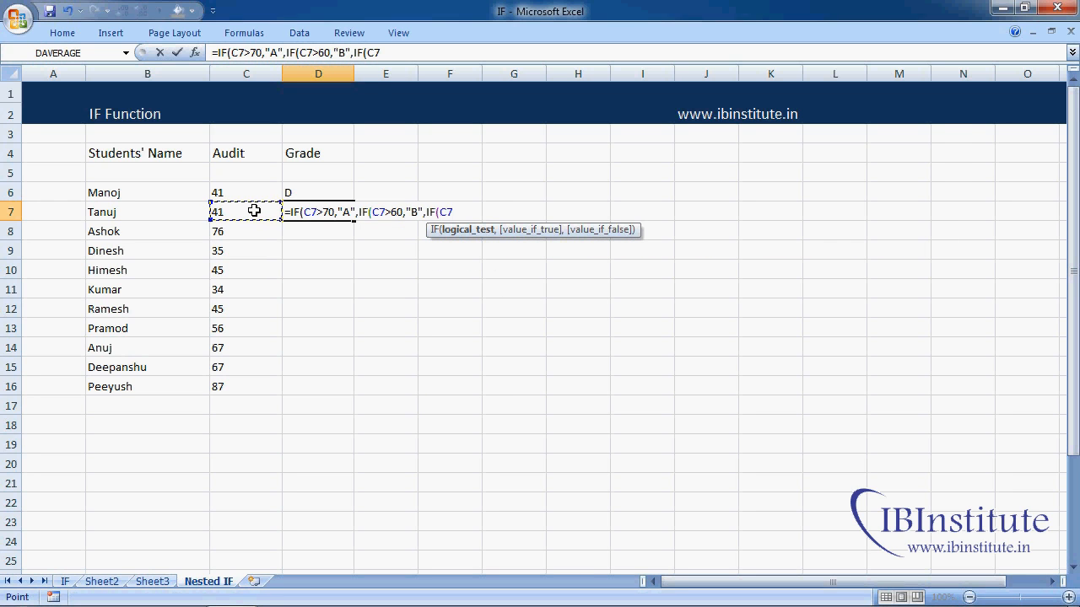
{"action": "type", "text": ">50,\"C\""}
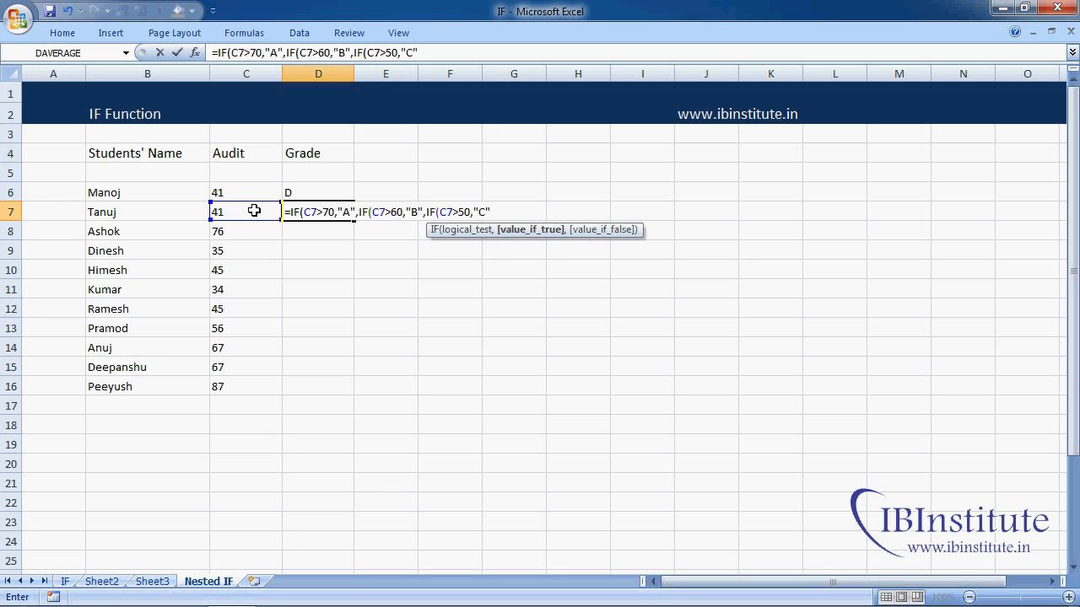
{"action": "type", "text": ",\"D\""}
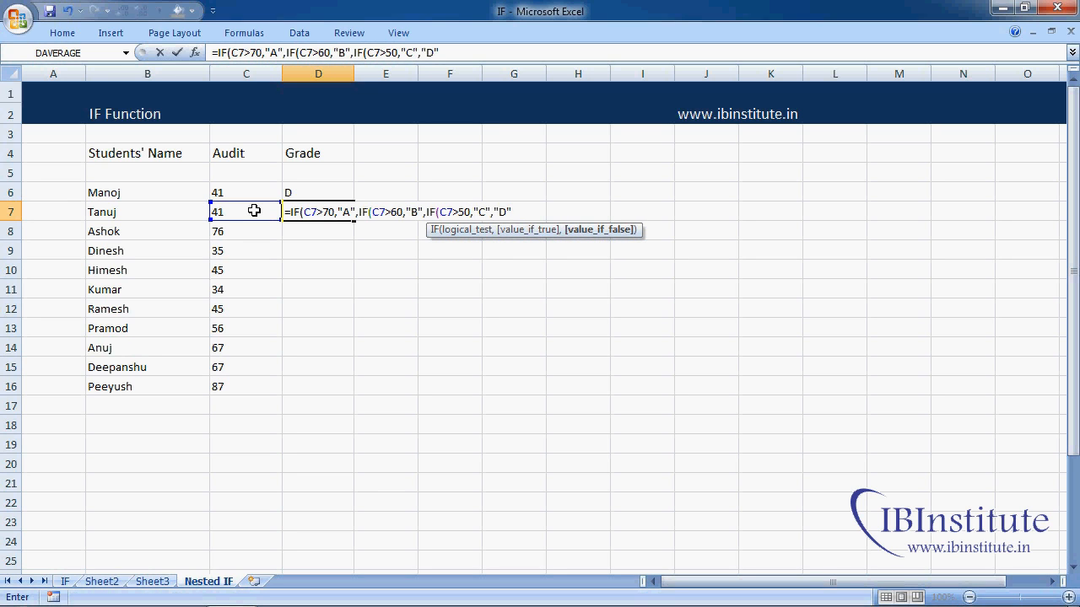
{"action": "type", "text": ")))"}
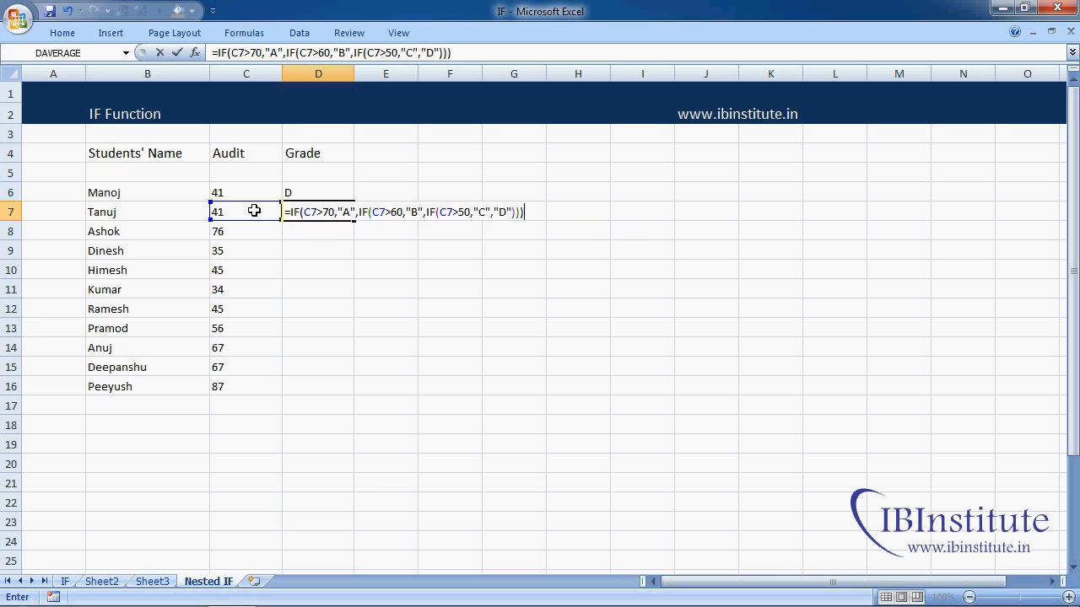
{"action": "key", "text": "Return"}
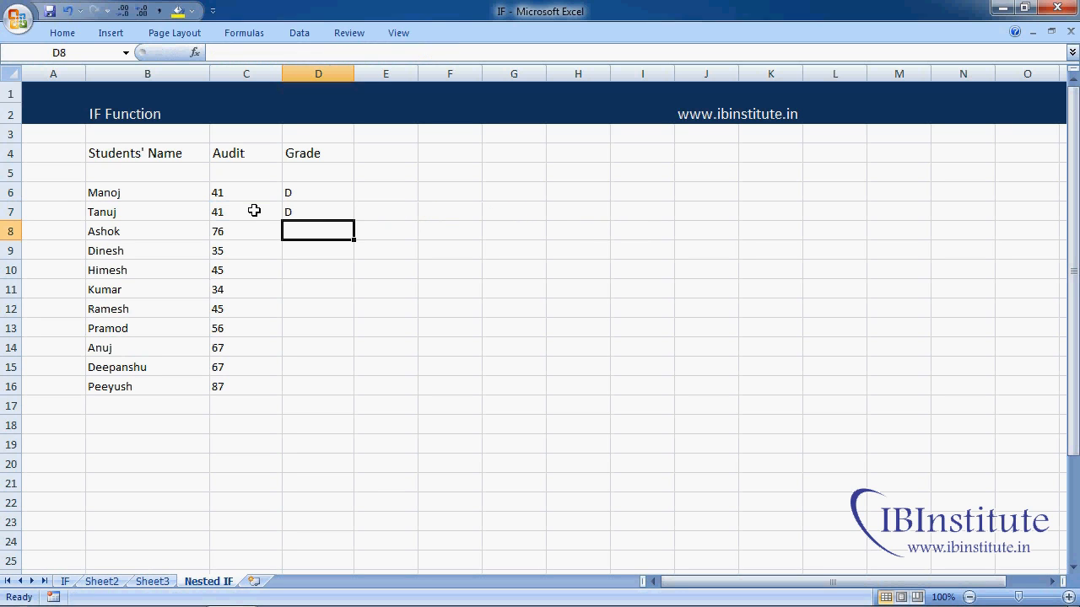
Test the grade formula in D7 by replacing the Audit mark in C7 with 75, 65, 55 and 45 in turn.
{"action": "key", "text": "Up"}
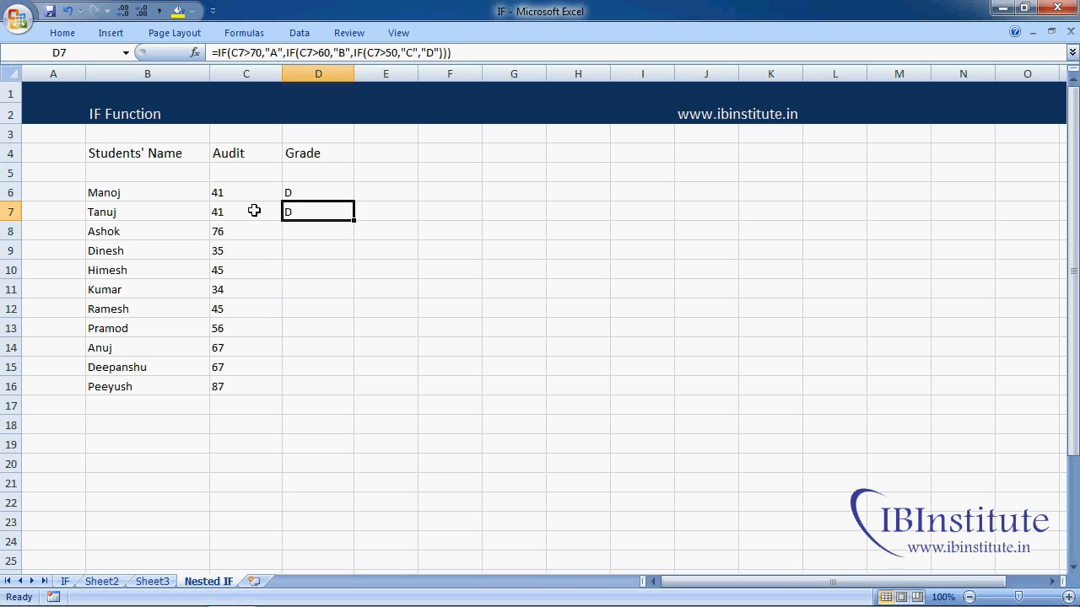
{"action": "left_click", "coordinate": [253, 210]}
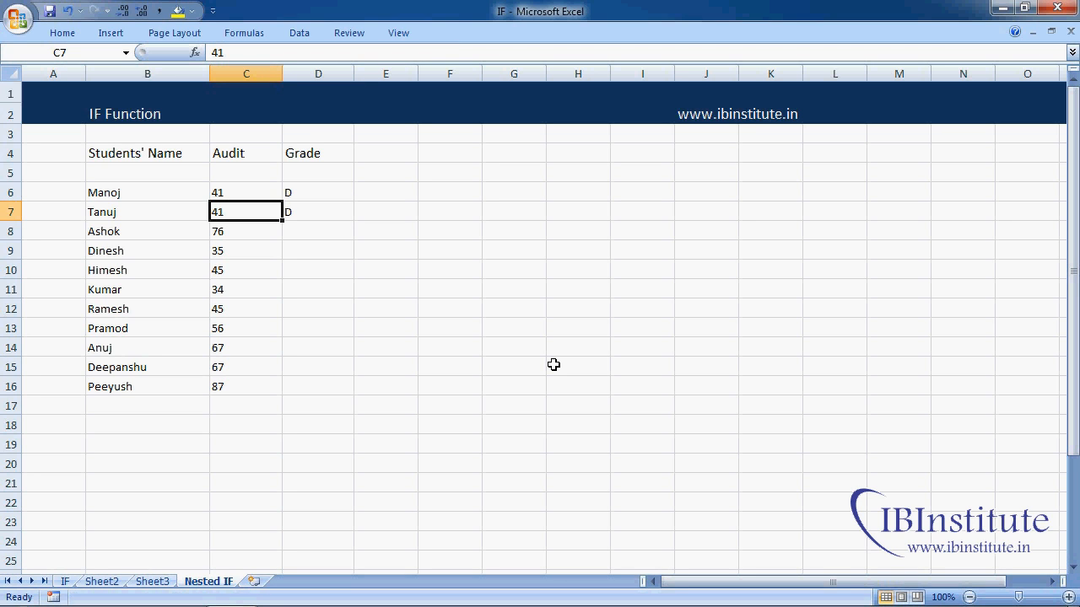
{"action": "type", "text": "75"}
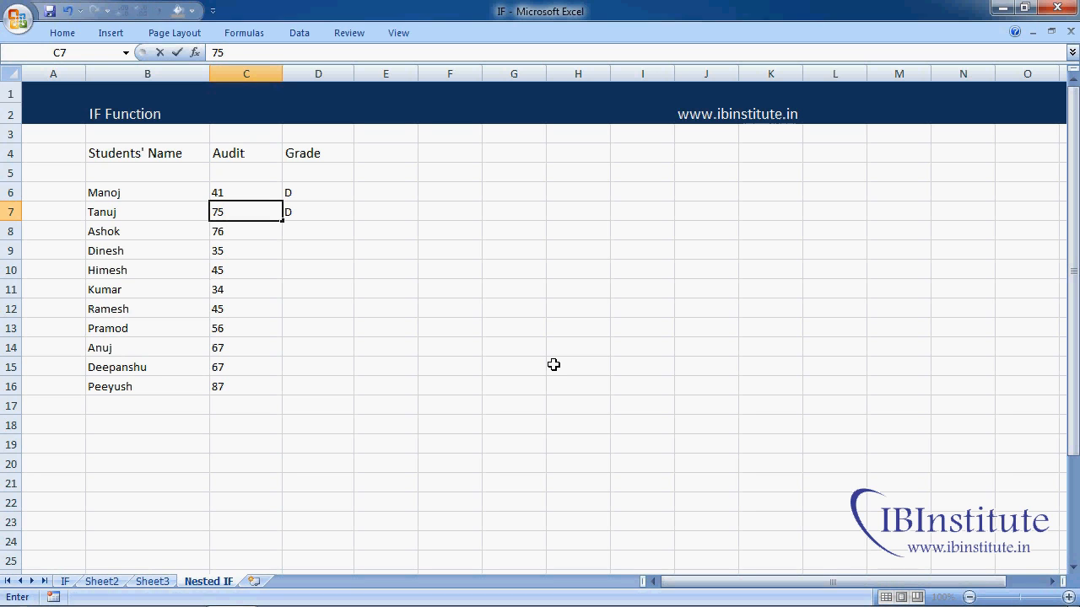
{"action": "key", "text": "Up"}
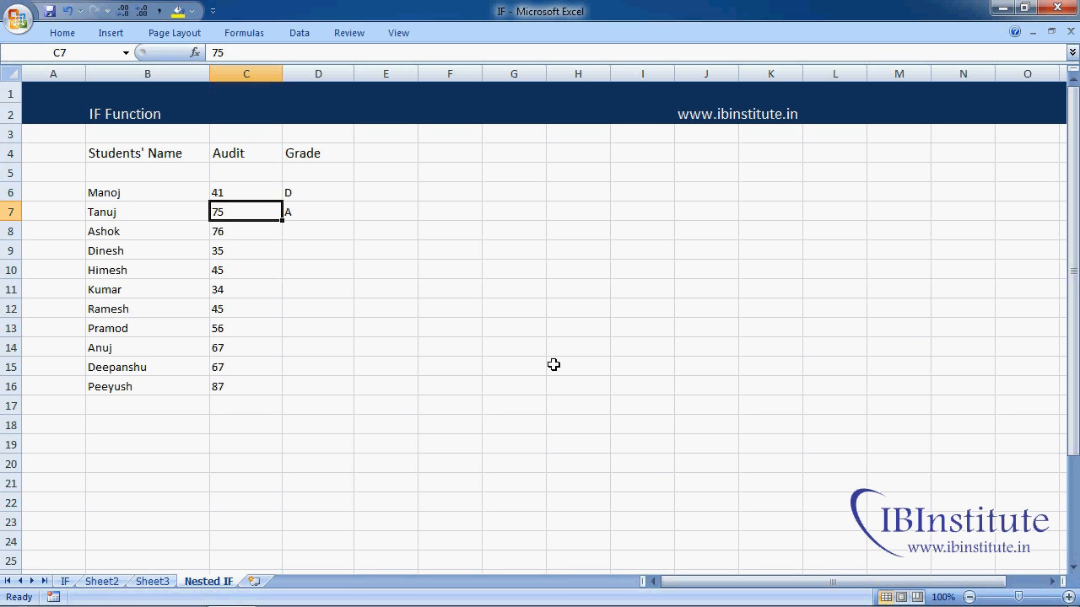
{"action": "type", "text": "65"}
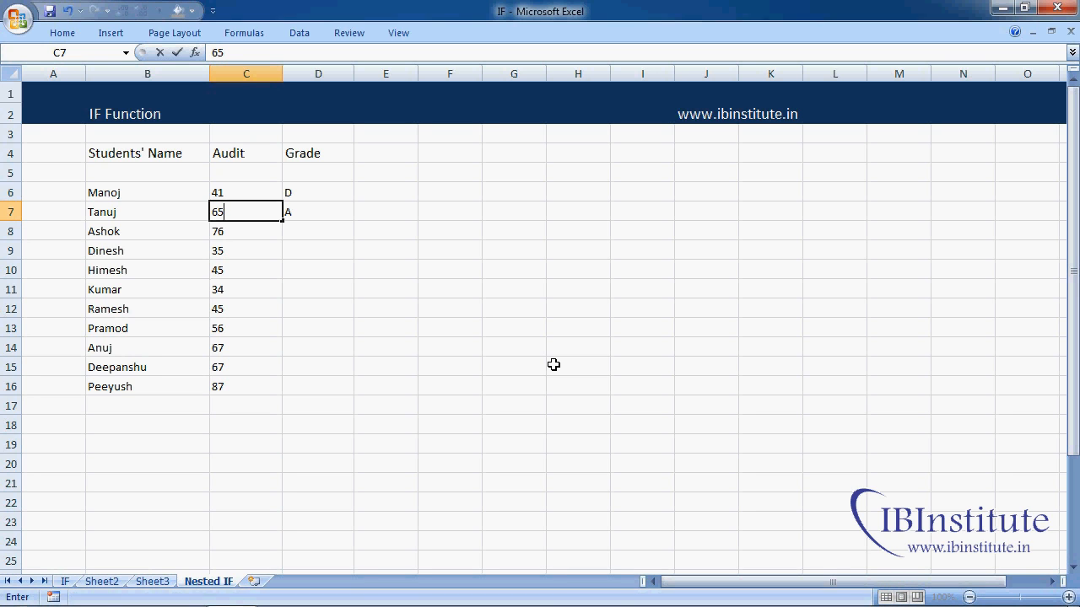
{"action": "key", "text": "Return"}
{"action": "key", "text": "Up"}
{"action": "type", "text": "55"}
{"action": "key", "text": "Return"}
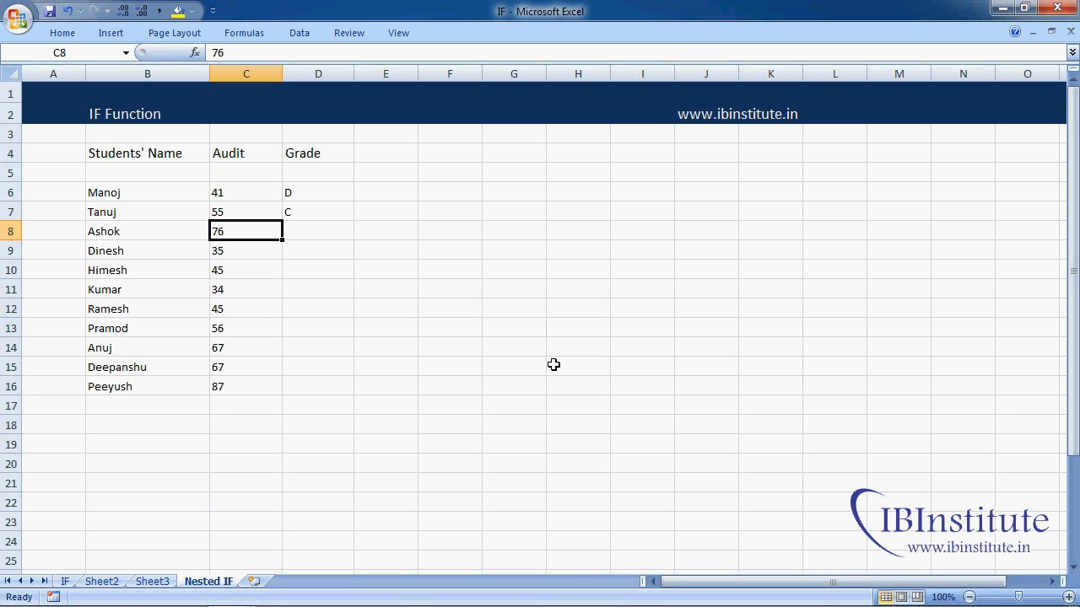
{"action": "key", "text": "Up"}
{"action": "type", "text": "45"}
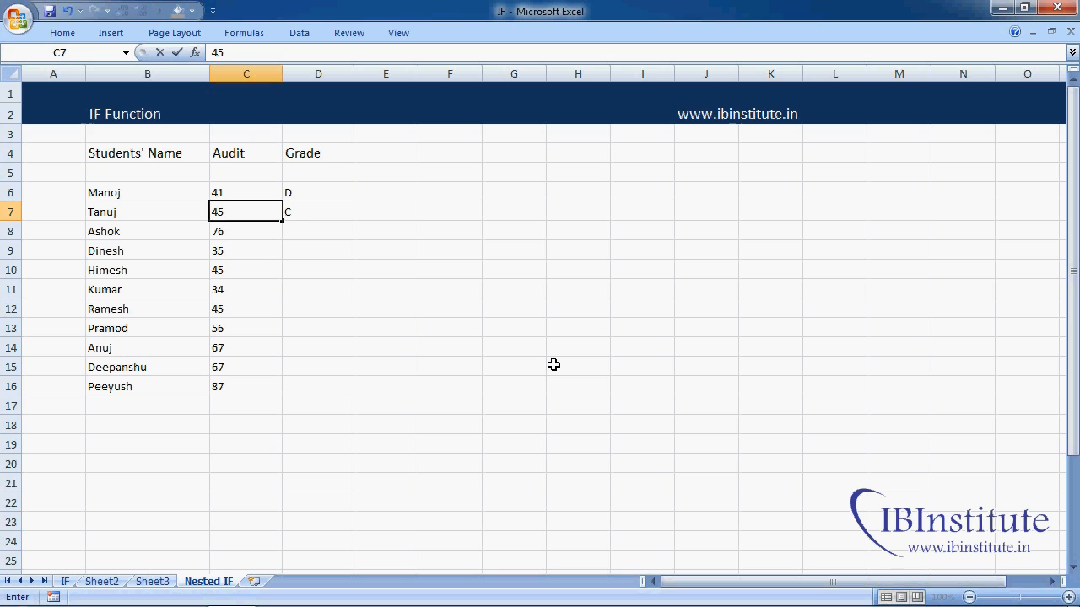
{"action": "key", "text": "Return"}
Copy the nested grade formula from D7 into D8:D16 to grade the remaining students.
{"action": "key", "text": "Right"}
{"action": "key", "text": "Up"}
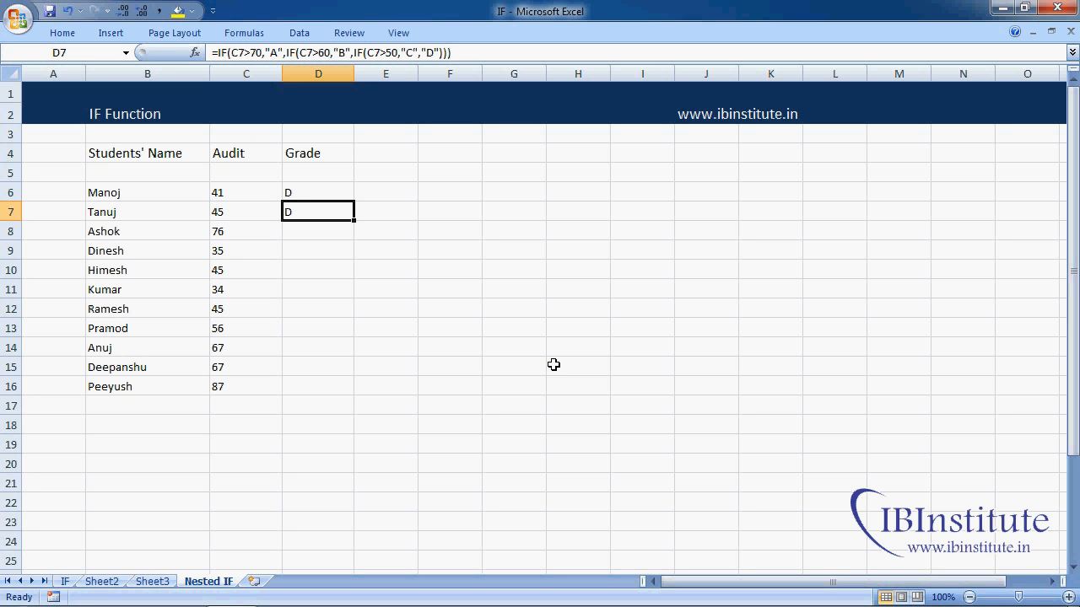
{"action": "key", "text": "ctrl+c"}
{"action": "key", "text": "Down"}
{"action": "key", "text": "shift+Down"}
{"action": "key", "text": "shift+Down"}
{"action": "key", "text": "shift+Down"}
{"action": "key", "text": "shift+Down"}
{"action": "key", "text": "shift+Down"}
{"action": "key", "text": "shift+Down"}
{"action": "key", "text": "shift+Down"}
{"action": "key", "text": "shift+Down"}
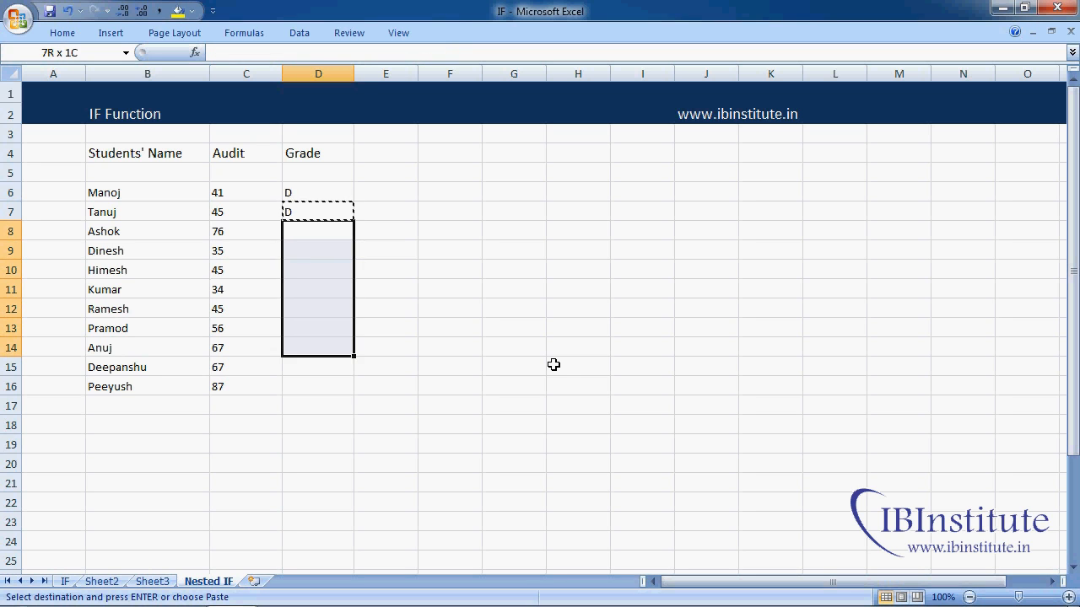
{"action": "key", "text": "Return"}
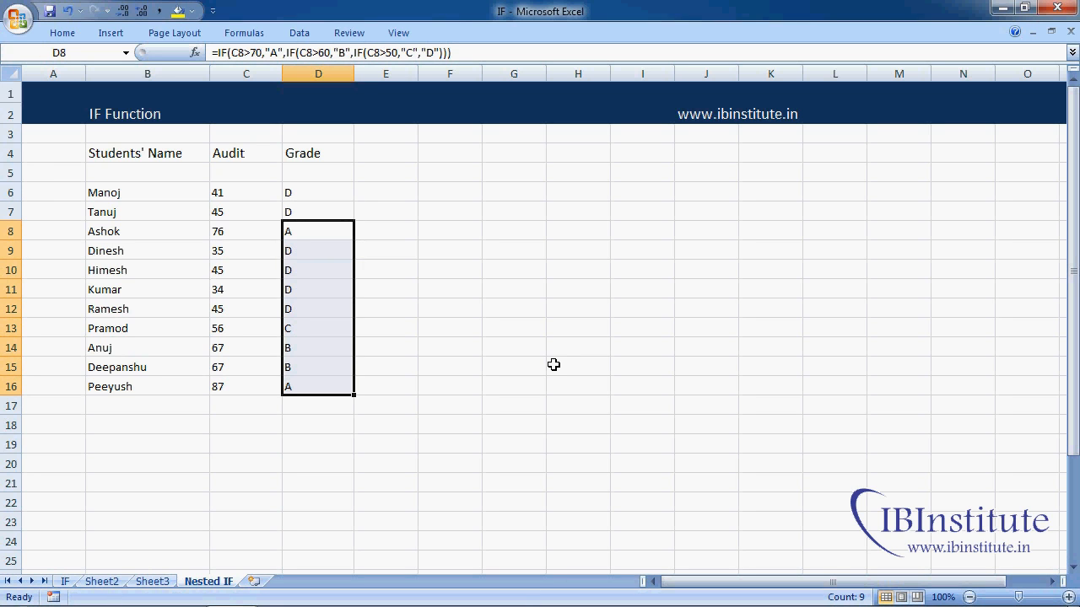
Enter the alternative less-than grade formula =IF(C6<50,"D",IF(C6<60,"C",IF(C6<70,"B","A"))) in cell F6.
{"action": "key", "text": "Right"}
{"action": "key", "text": "Right"}
{"action": "key", "text": "Up"}
{"action": "key", "text": "Up"}
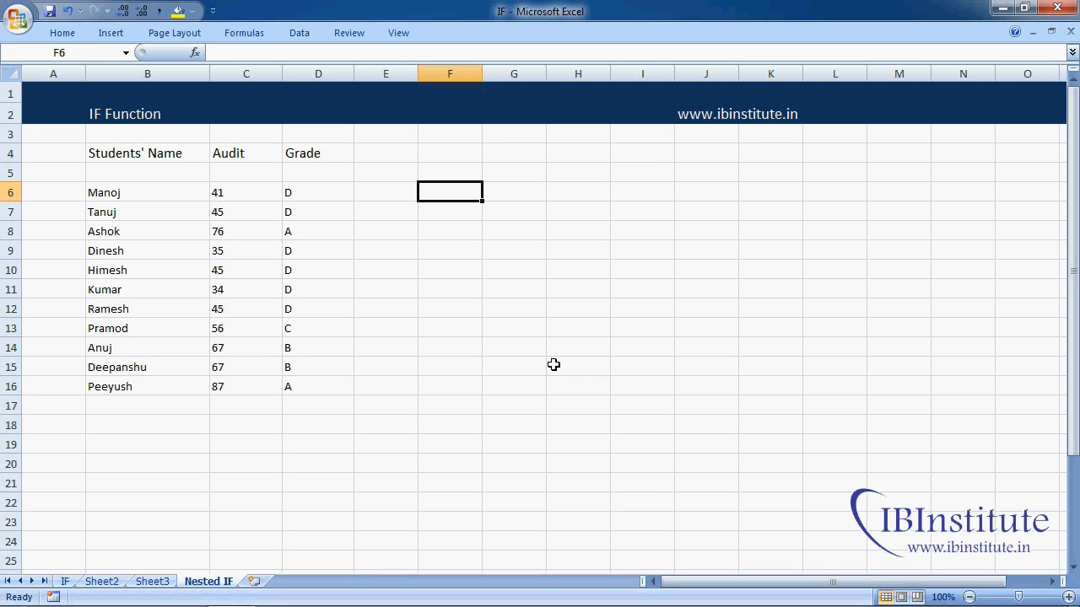
{"action": "type", "text": "=IF("}
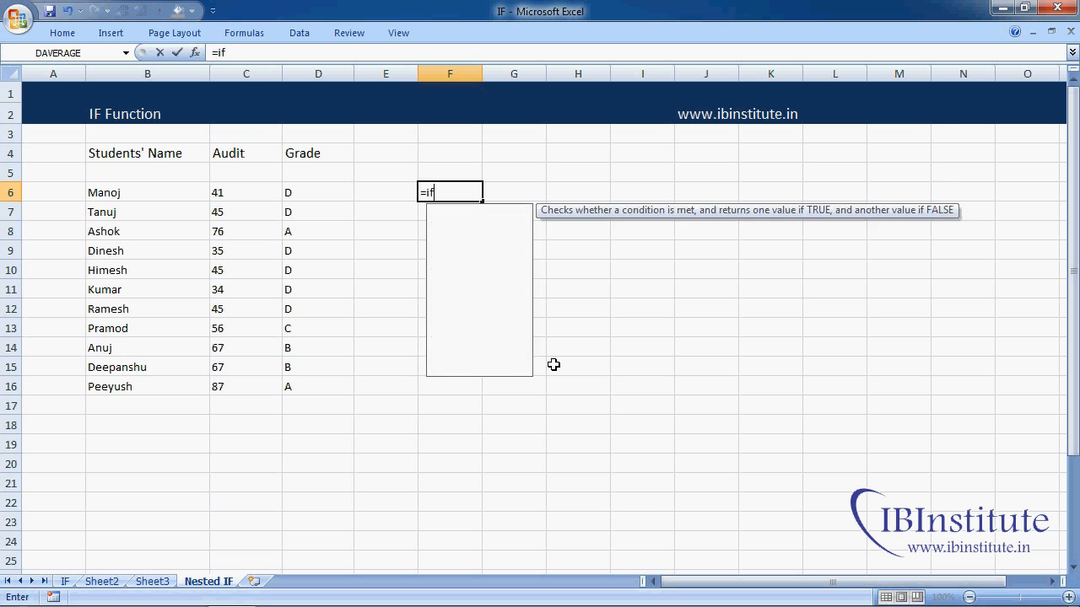
{"action": "left_click", "coordinate": [250, 197]}
{"action": "type", "text": "<50"}
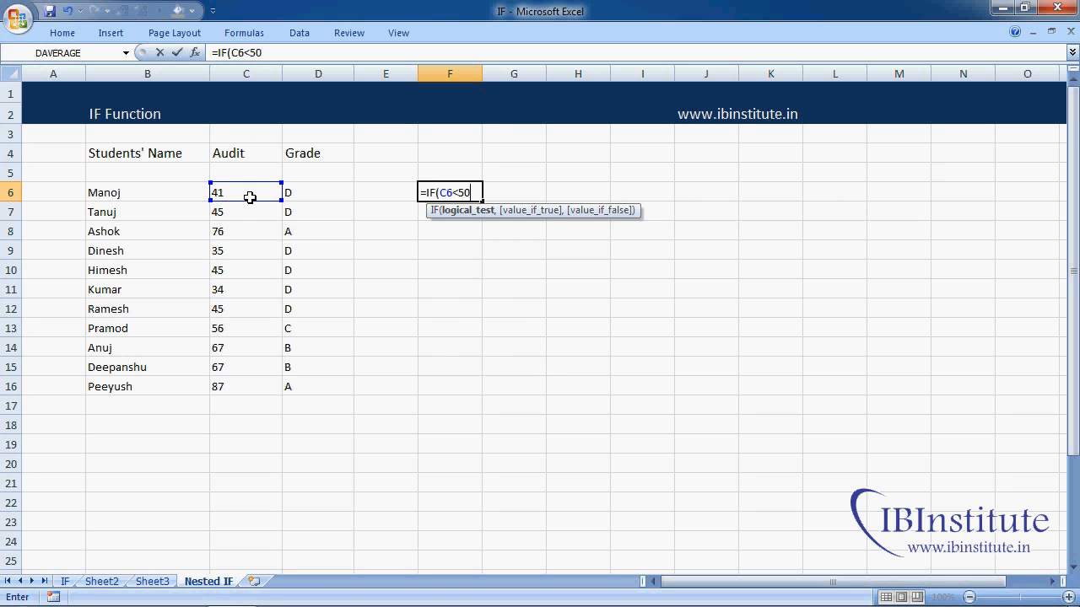
{"action": "type", "text": ","}
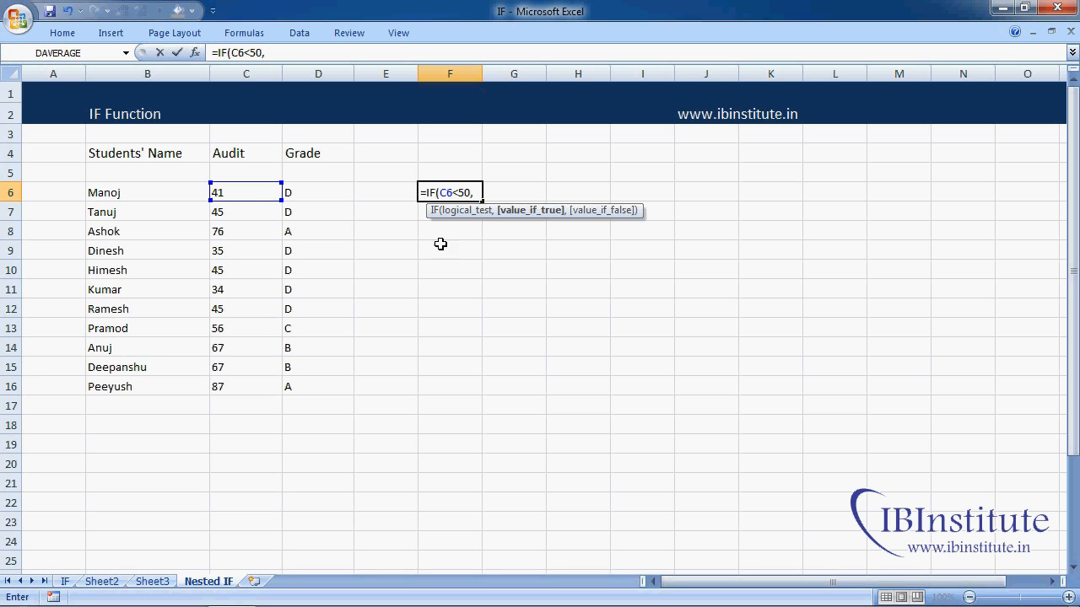
{"action": "type", "text": "\"D\","}
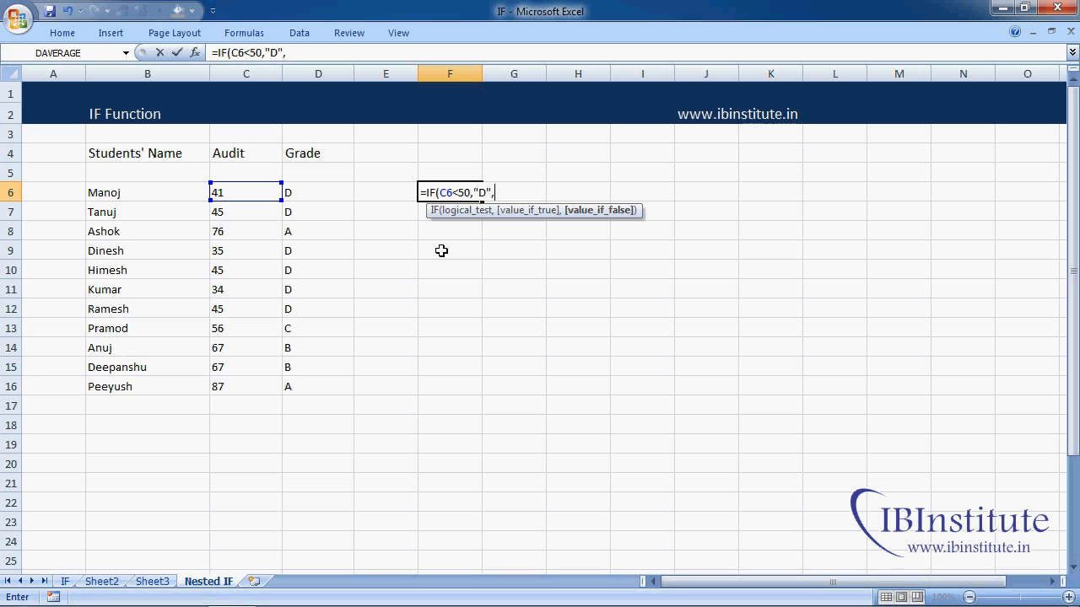
{"action": "type", "text": "IF("}
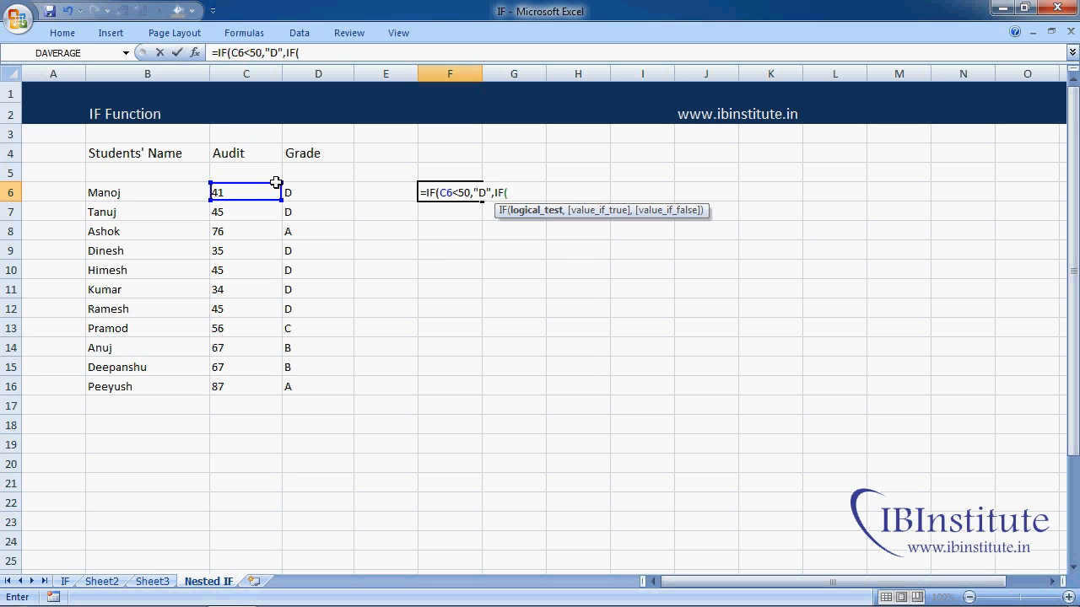
{"action": "left_click", "coordinate": [256, 189]}
{"action": "type", "text": "<60,"}
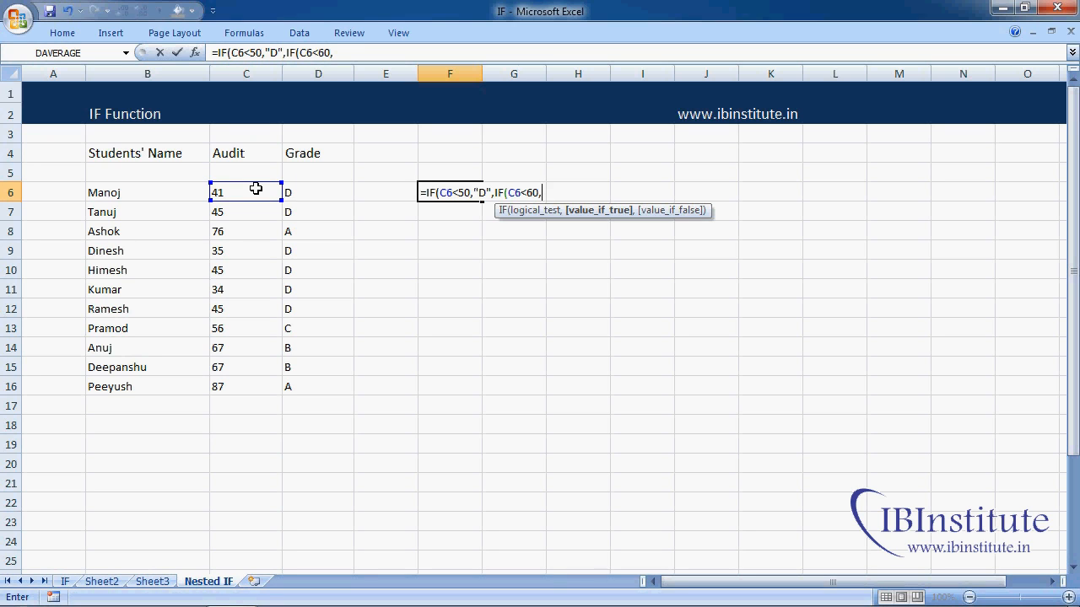
{"action": "type", "text": "\"C\","}
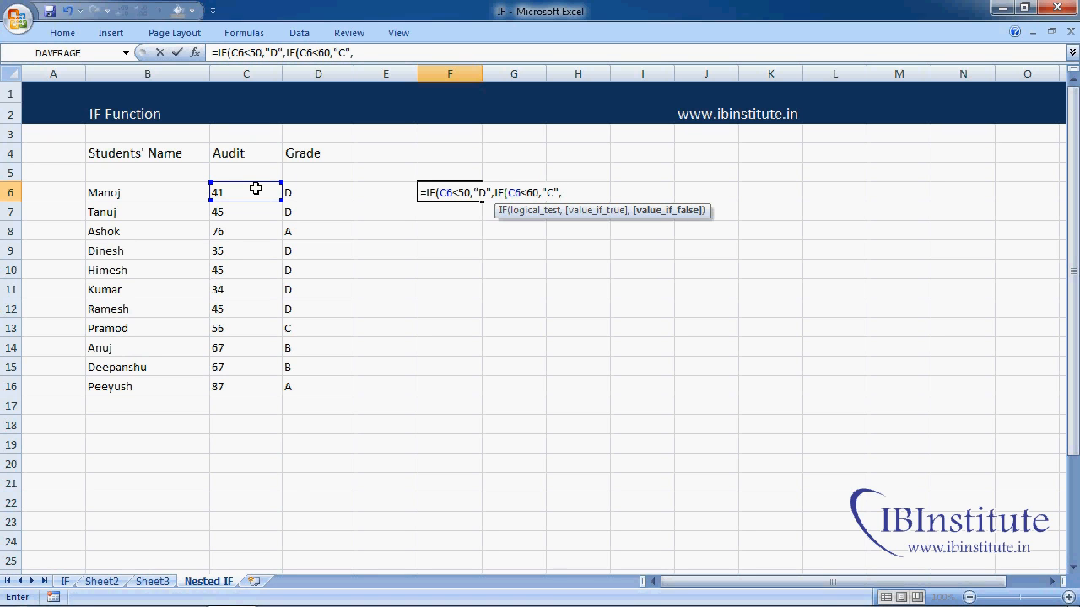
{"action": "type", "text": "IF("}
{"action": "left_click", "coordinate": [237, 194]}
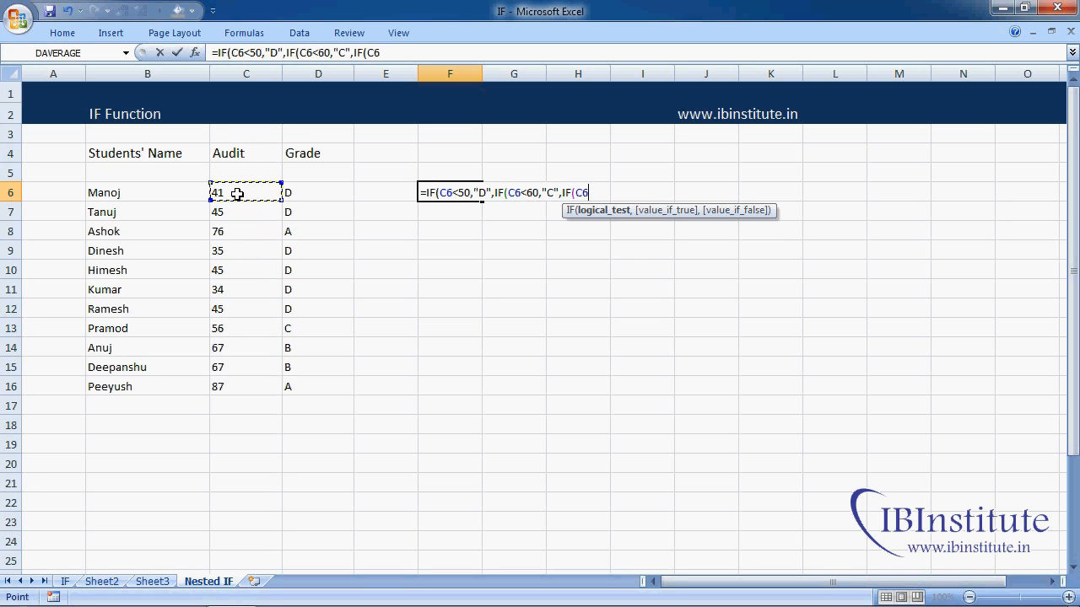
{"action": "type", "text": "<70,\"B\""}
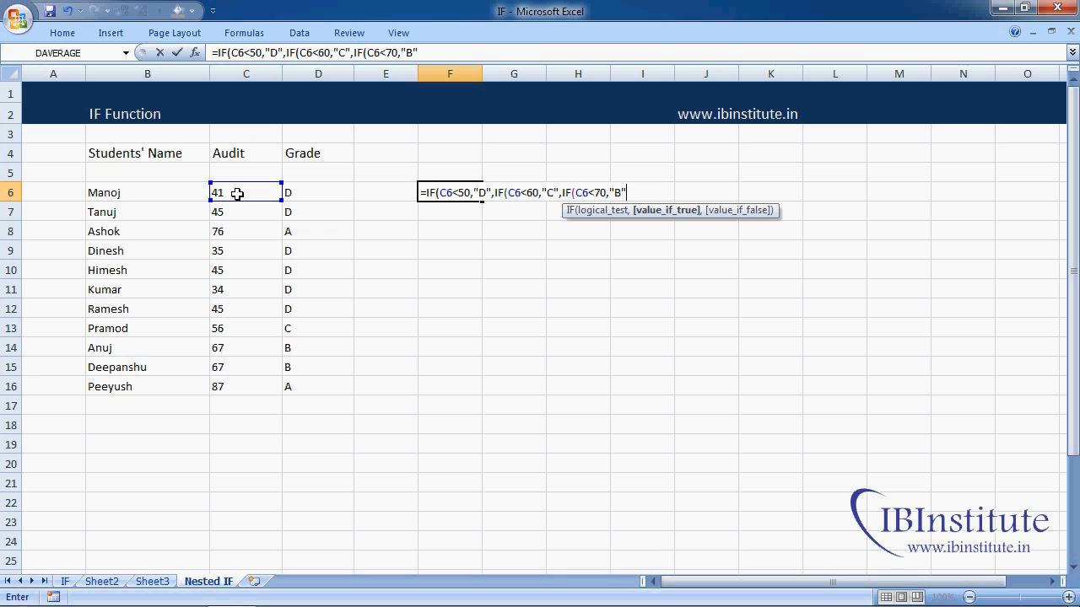
{"action": "type", "text": ",\"A"}
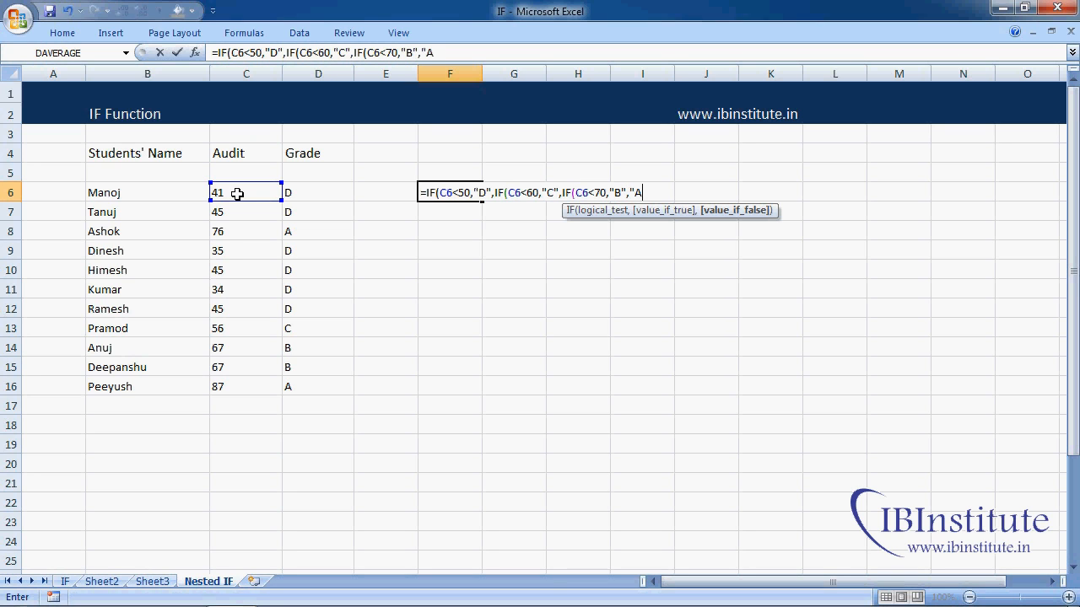
{"action": "type", "text": "\")))"}
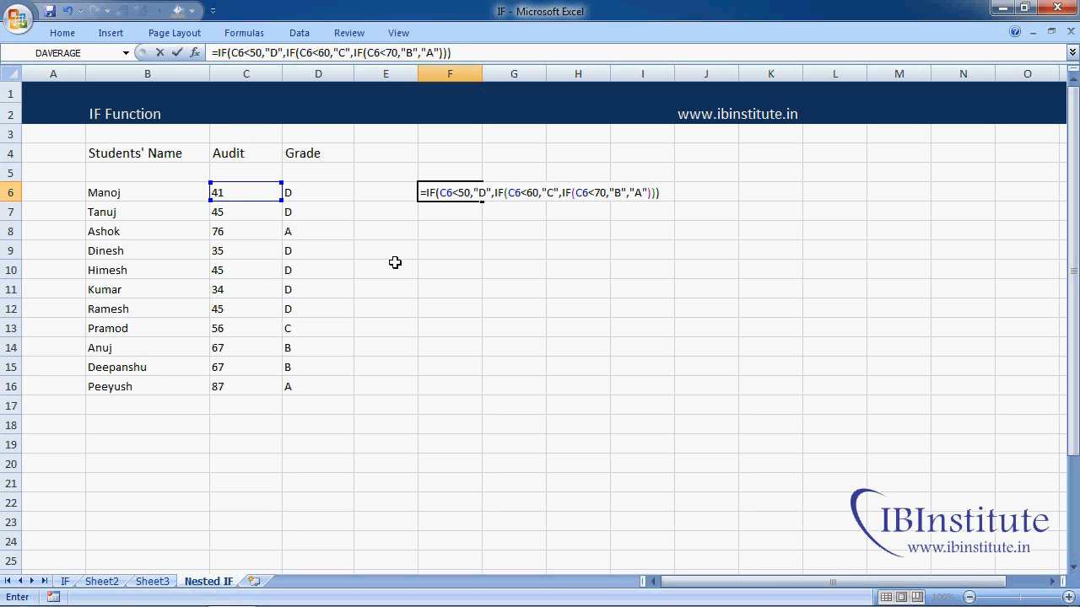
{"action": "key", "text": "Return"}
Copy the less-than grade formula from F6 down to the range F7:F16.
{"action": "key", "text": "Up"}
{"action": "key", "text": "Left"}
{"action": "key", "text": "Left"}
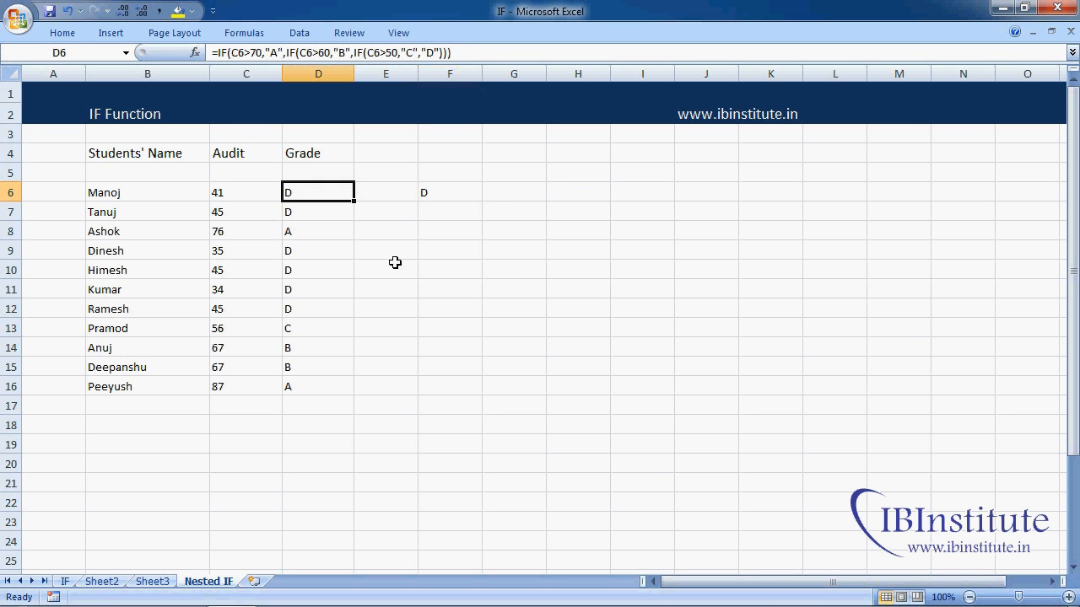
{"action": "key", "text": "Right"}
{"action": "key", "text": "Right"}
{"action": "key", "text": "ctrl+c"}
{"action": "key", "text": "Down"}
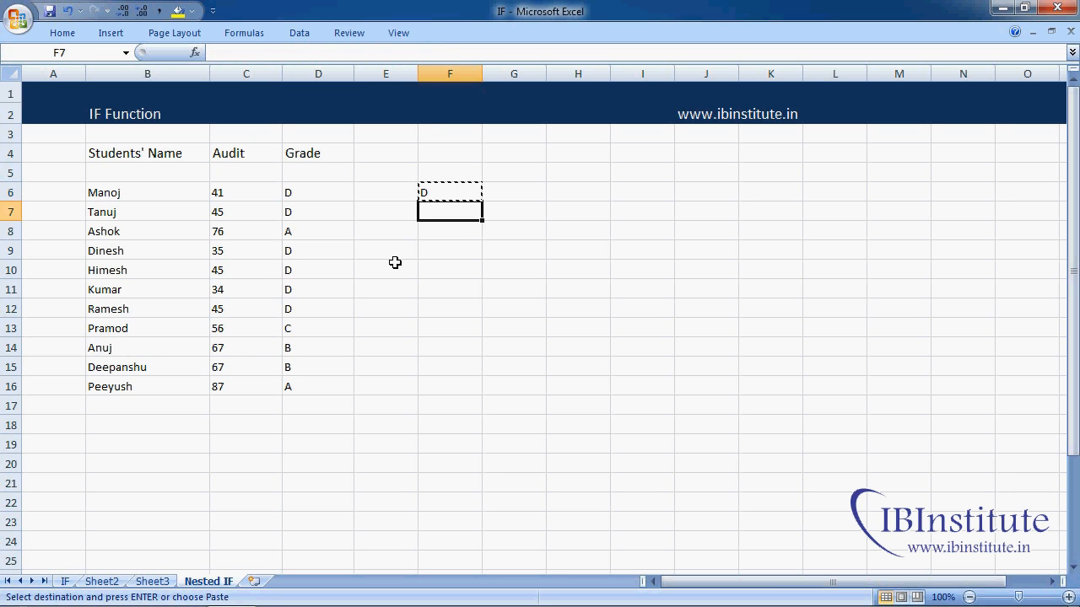
{"action": "key", "text": "shift+Down"}
{"action": "key", "text": "shift+Down"}
{"action": "key", "text": "shift+Down"}
{"action": "key", "text": "shift+Down"}
{"action": "key", "text": "shift+Down"}
{"action": "key", "text": "shift+Down"}
{"action": "key", "text": "shift+Down"}
{"action": "key", "text": "shift+Down"}
{"action": "key", "text": "shift+Down"}
{"action": "key", "text": "shift+Down"}
{"action": "key", "text": "shift+Down"}
{"action": "key", "text": "shift+Up"}
{"action": "key", "text": "shift+Up"}
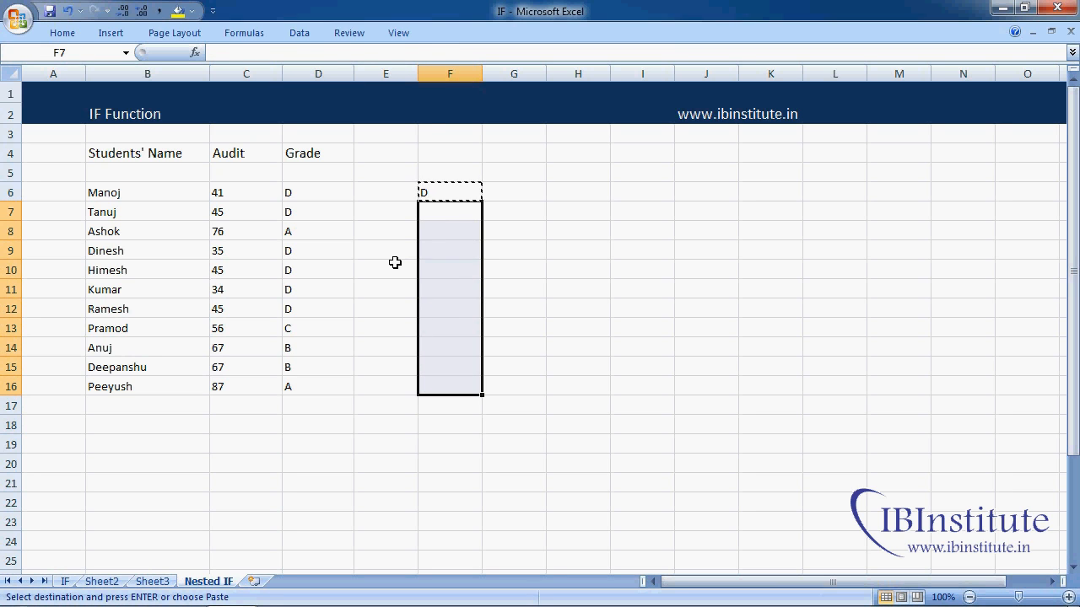